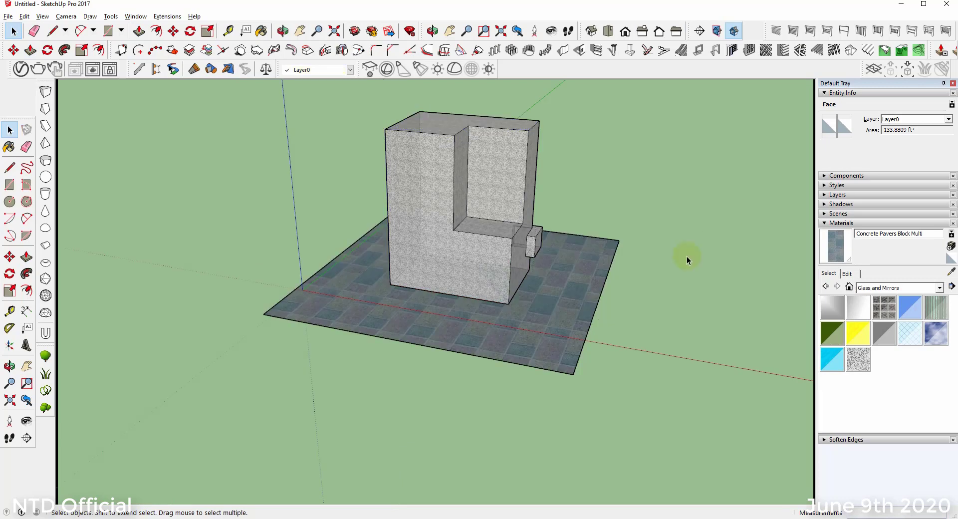
{"action": "middle_click_drag", "start_coordinate": [627, 259], "coordinate": [578, 262]}
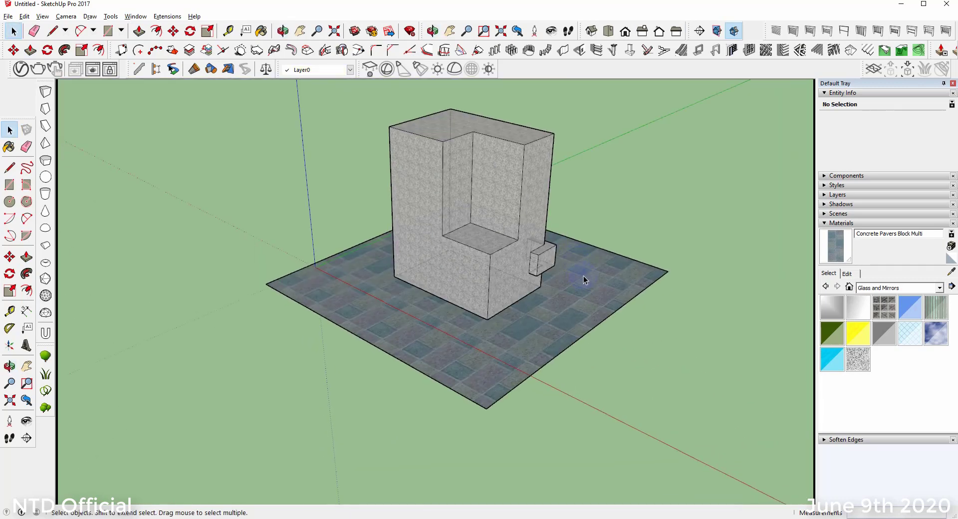
{"action": "middle_click_drag", "start_coordinate": [467, 277], "coordinate": [548, 259]}
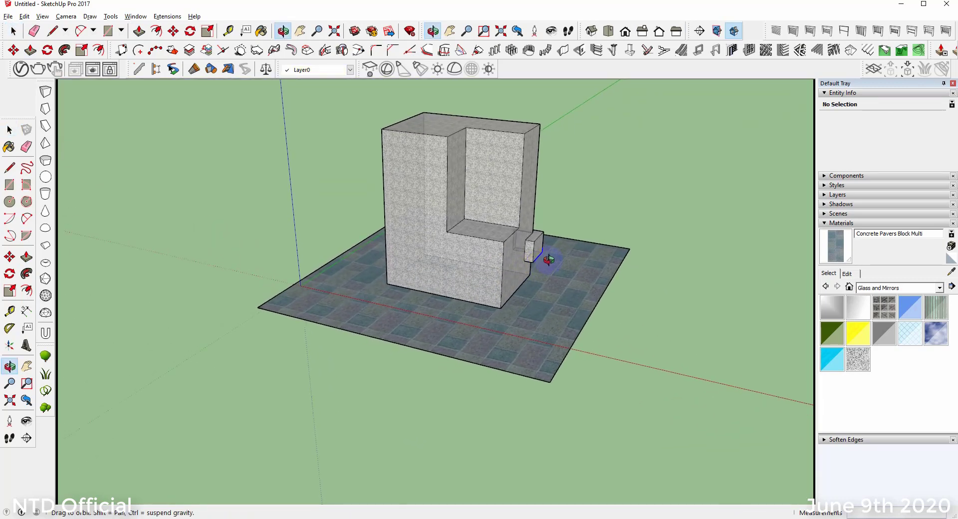
{"action": "scroll", "coordinate": [549, 260], "scroll_direction": "up", "scroll_amount": 3}
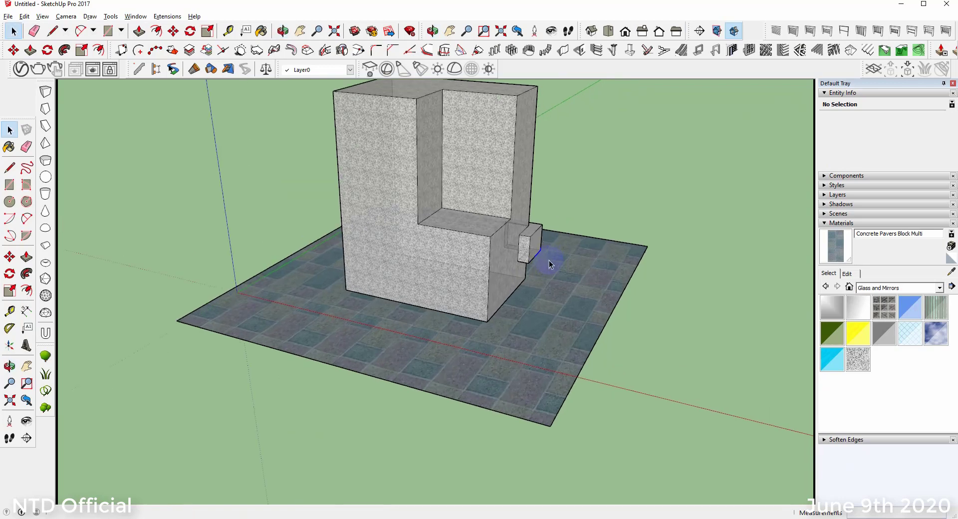
{"action": "scroll", "coordinate": [414, 342], "scroll_direction": "down", "scroll_amount": 2}
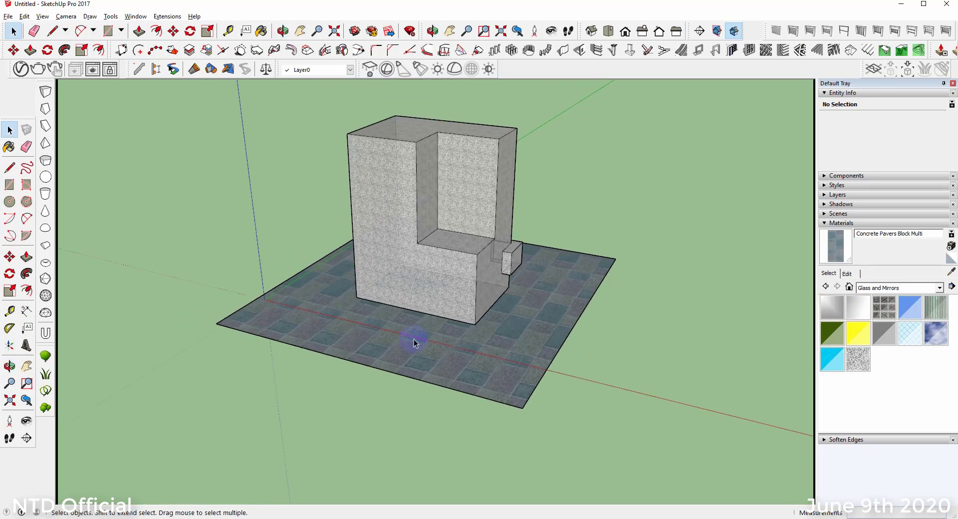
{"action": "scroll", "coordinate": [414, 339], "scroll_direction": "up", "scroll_amount": 1}
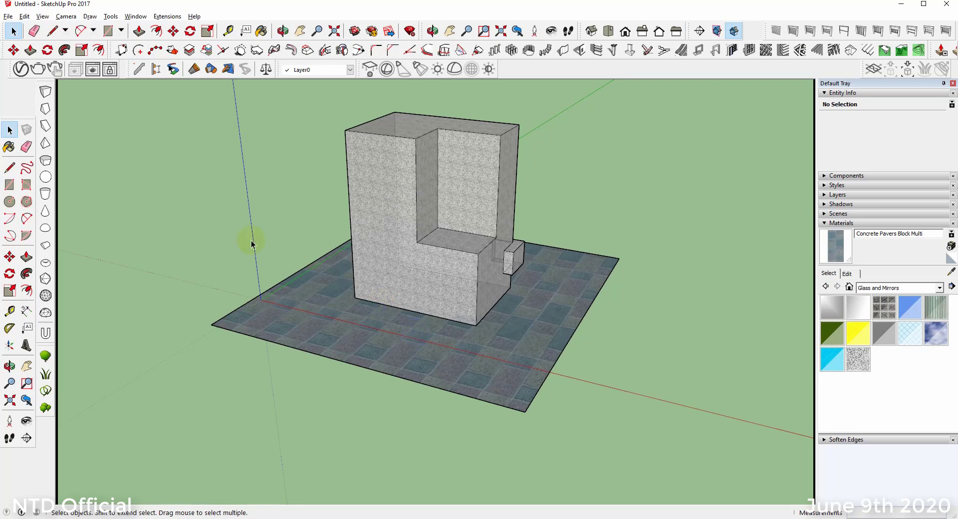
Step: Place a V-Ray Dome Light at the front corner of the paved ground plane
{"action": "left_click", "coordinate": [458, 69]}
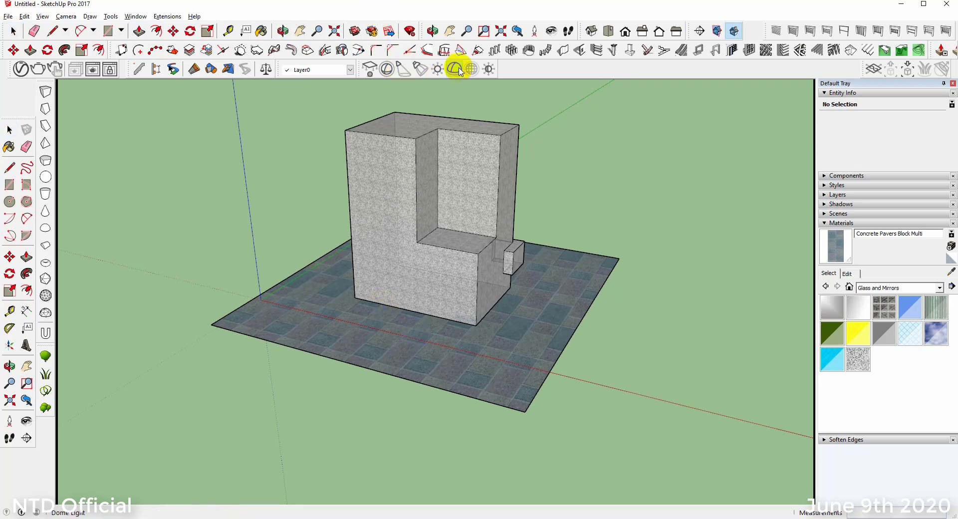
{"action": "left_click", "coordinate": [212, 323]}
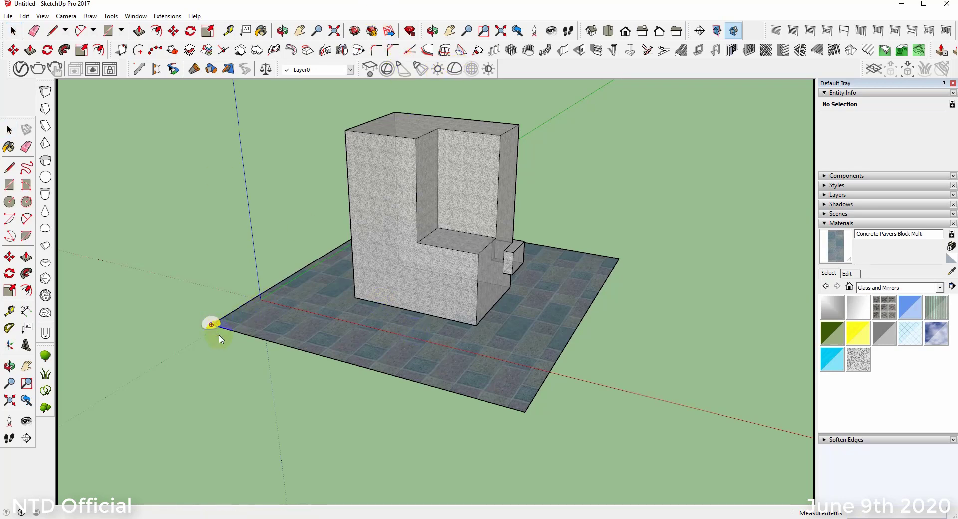
{"action": "key", "text": "space"}
Step: Rotate the dome light about the ground plane's corner so its arrow points across the paving toward the building
{"action": "scroll", "coordinate": [218, 334], "scroll_direction": "up", "scroll_amount": 10}
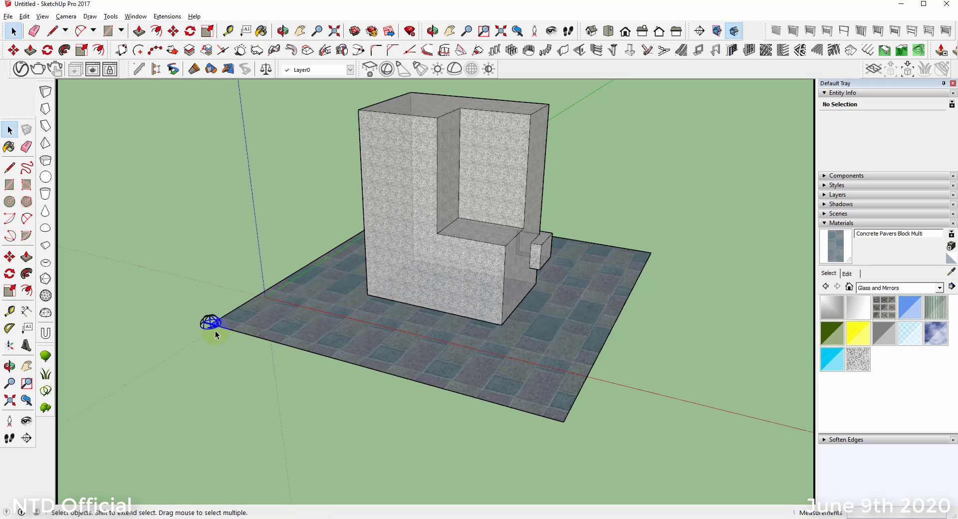
{"action": "left_click", "coordinate": [199, 311]}
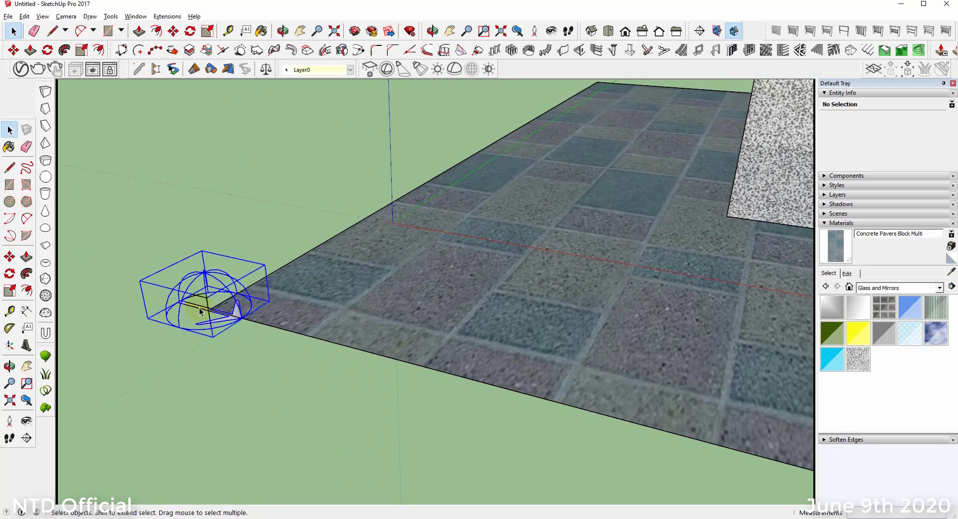
{"action": "key", "text": "q"}
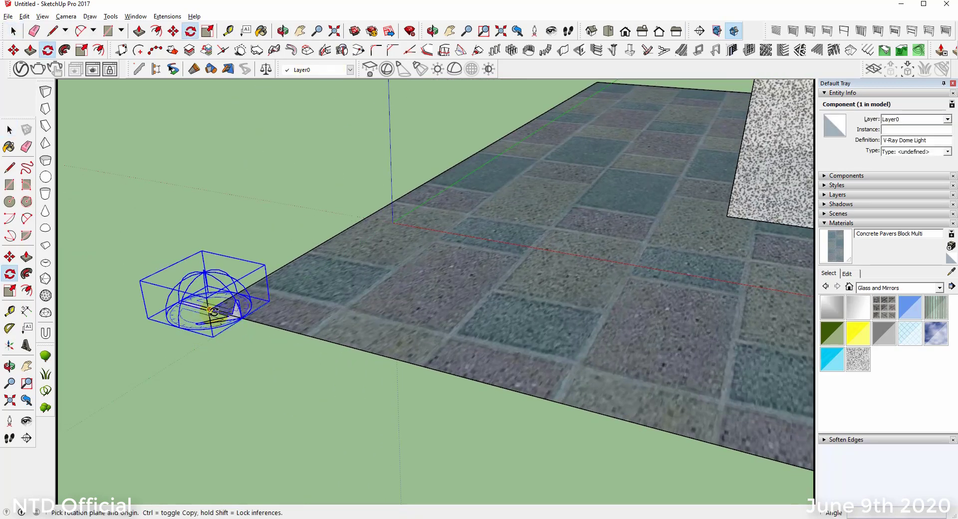
{"action": "left_click", "coordinate": [210, 309]}
{"action": "left_click", "coordinate": [258, 322]}
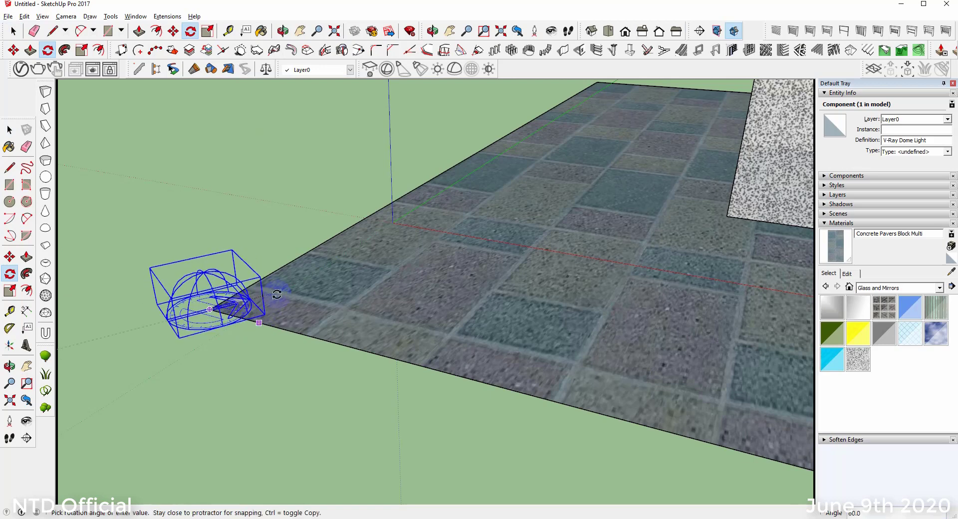
{"action": "left_click", "coordinate": [296, 304]}
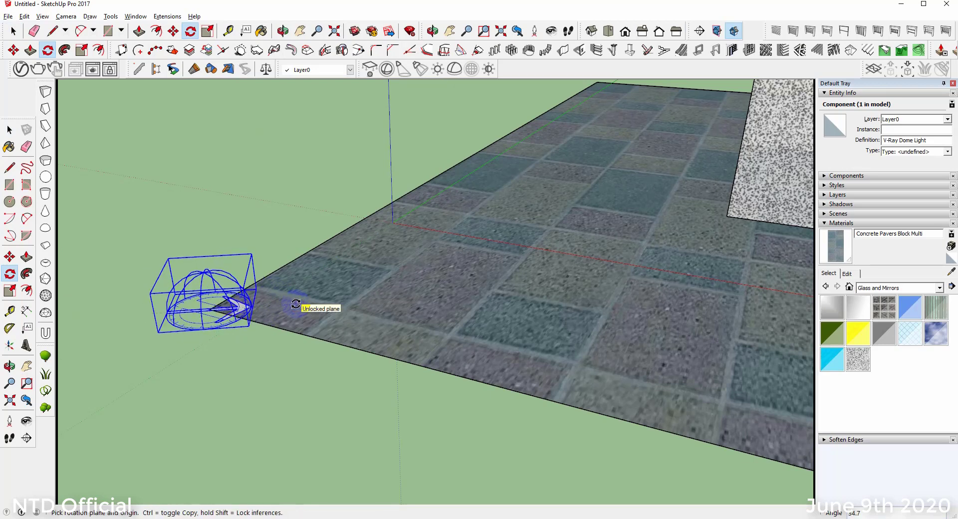
{"action": "key", "text": "space"}
{"action": "left_click", "coordinate": [242, 356]}
Step: Examine the dome light and its arrow direction up close and relative to the building
{"action": "scroll", "coordinate": [248, 346], "scroll_direction": "down", "scroll_amount": 2}
{"action": "scroll", "coordinate": [248, 345], "scroll_direction": "down", "scroll_amount": 5}
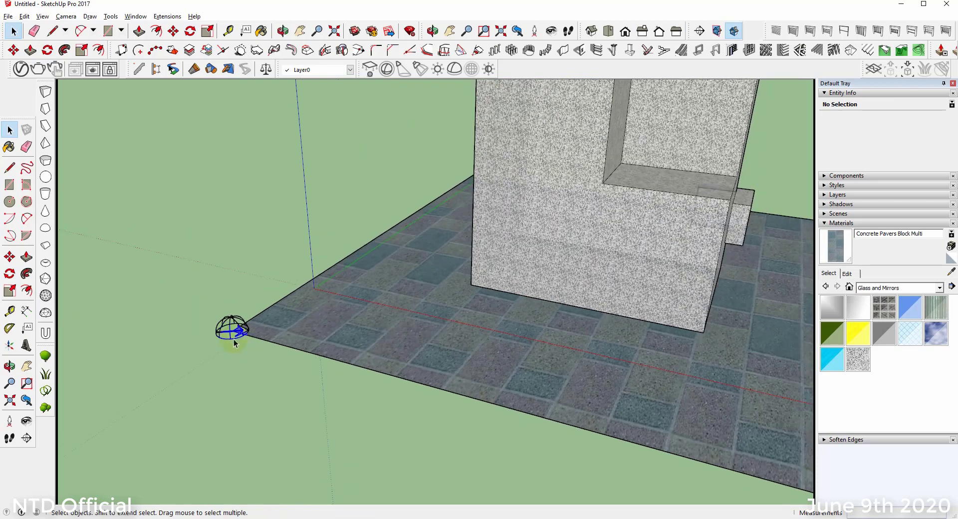
{"action": "scroll", "coordinate": [292, 268], "scroll_direction": "up", "scroll_amount": 4}
{"action": "scroll", "coordinate": [292, 268], "scroll_direction": "down", "scroll_amount": 3}
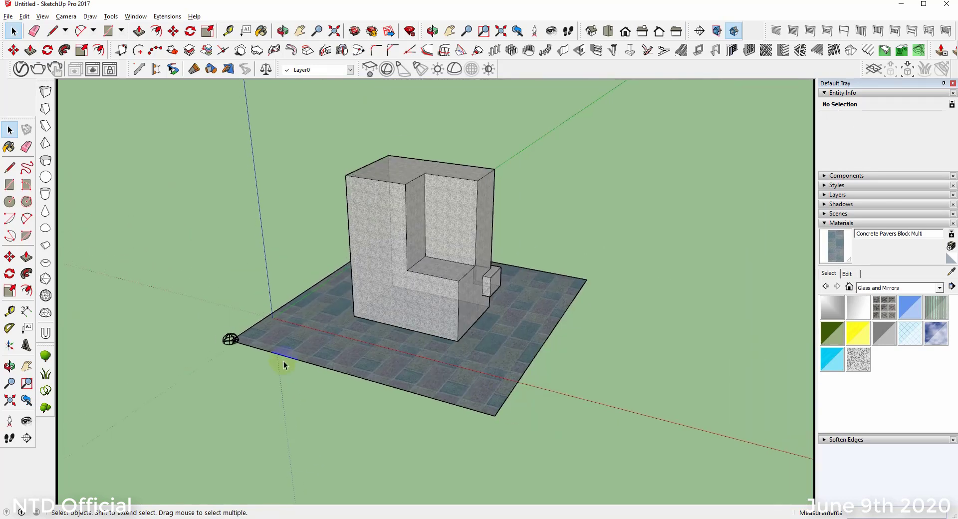
{"action": "middle_click_drag", "start_coordinate": [564, 336], "coordinate": [553, 309]}
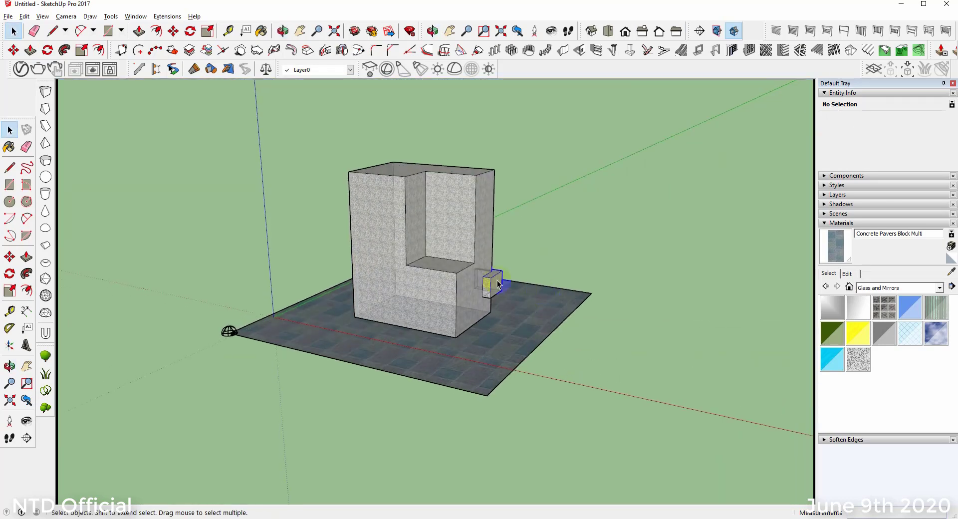
{"action": "scroll", "coordinate": [414, 257], "scroll_direction": "up", "scroll_amount": 2}
{"action": "middle_click_drag", "start_coordinate": [401, 256], "coordinate": [398, 286]}
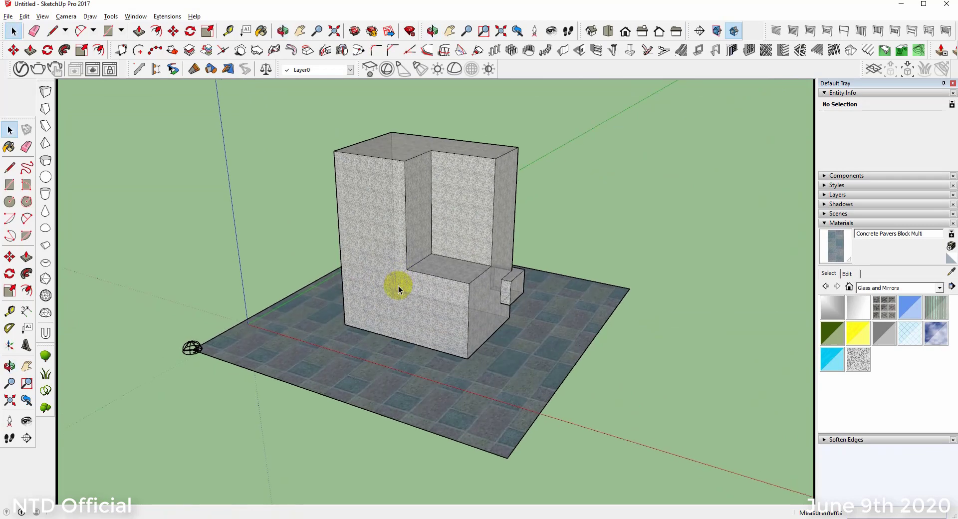
{"action": "scroll", "coordinate": [158, 364], "scroll_direction": "up", "scroll_amount": 4}
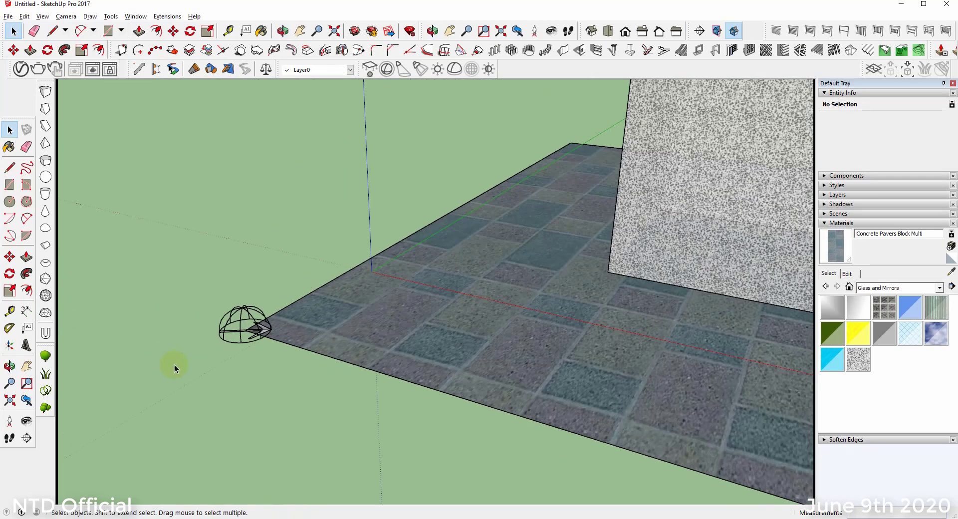
{"action": "left_click", "coordinate": [489, 32]}
{"action": "left_click_drag", "start_coordinate": [153, 274], "coordinate": [342, 395]}
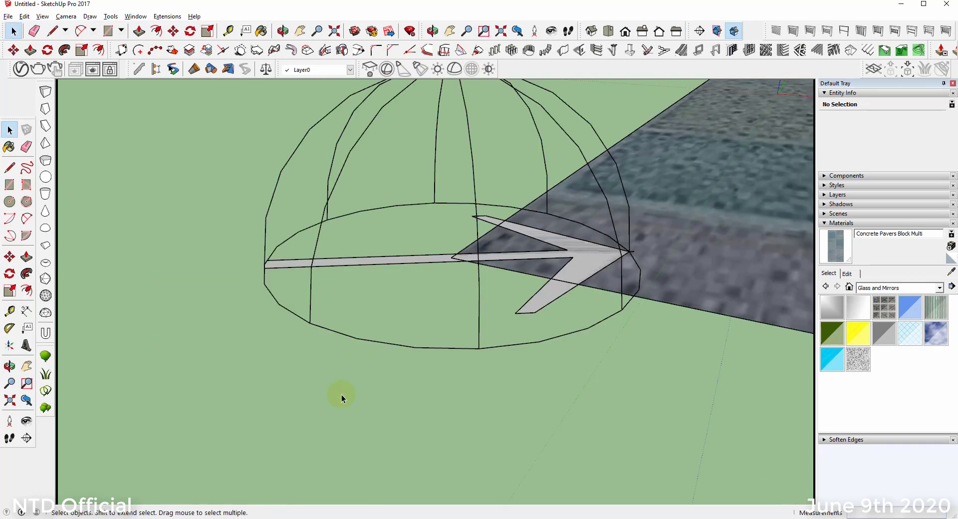
{"action": "middle_click_drag", "start_coordinate": [432, 287], "coordinate": [460, 280]}
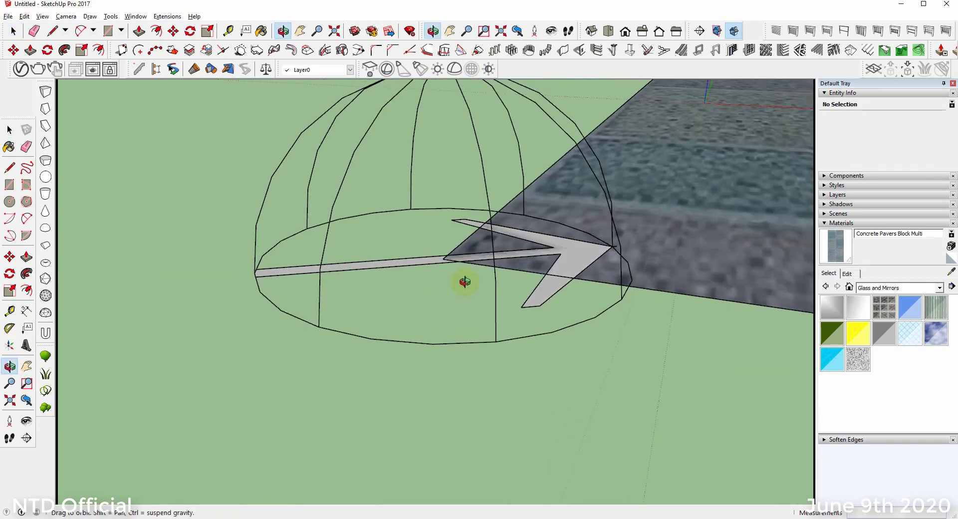
{"action": "left_click", "coordinate": [501, 30]}
{"action": "scroll", "coordinate": [321, 246], "scroll_direction": "down", "scroll_amount": 1}
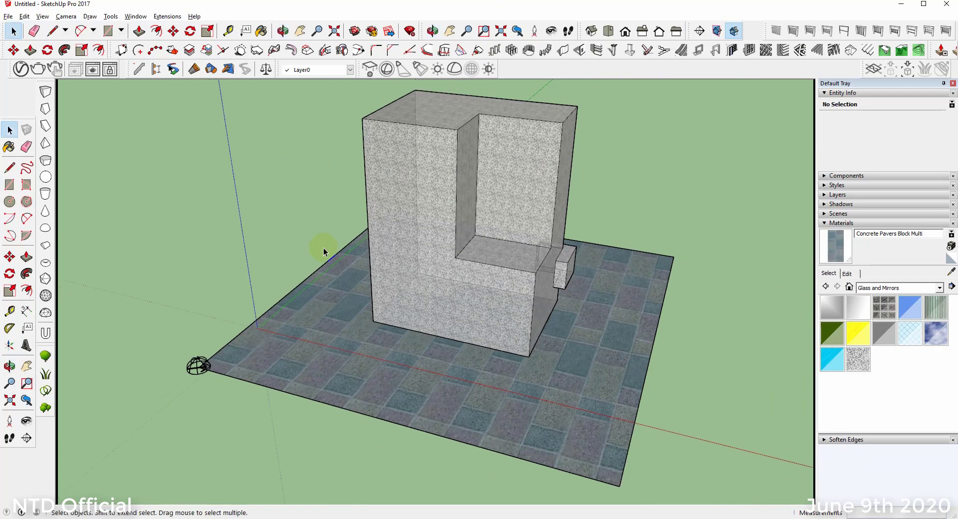
{"action": "scroll", "coordinate": [324, 247], "scroll_direction": "up", "scroll_amount": 3}
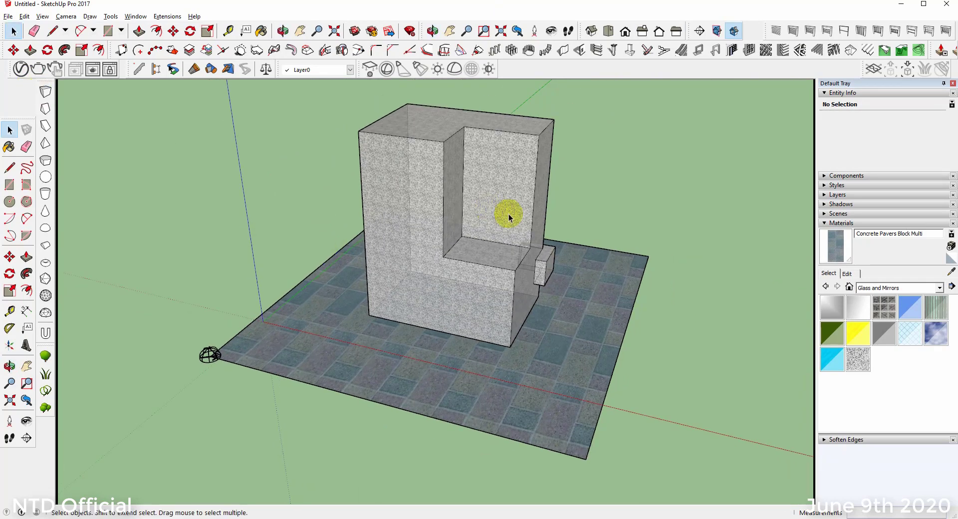
Step: Open VizPeople_non_commercial_hdr_v1_01, v1_02 and v1_03 from the LIBRARY SKETCHUP folder in Photoshop
{"action": "left_click", "coordinate": [307, 518]}
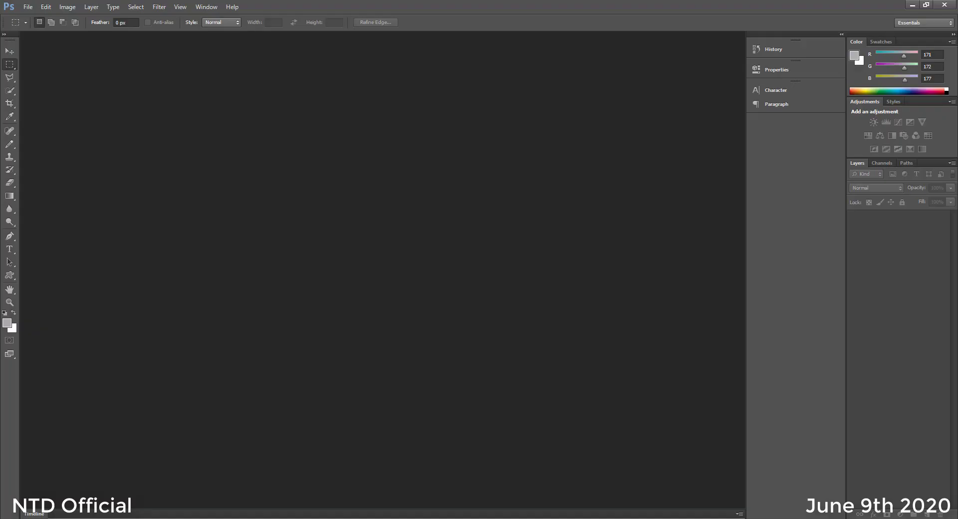
{"action": "left_click", "coordinate": [273, 518]}
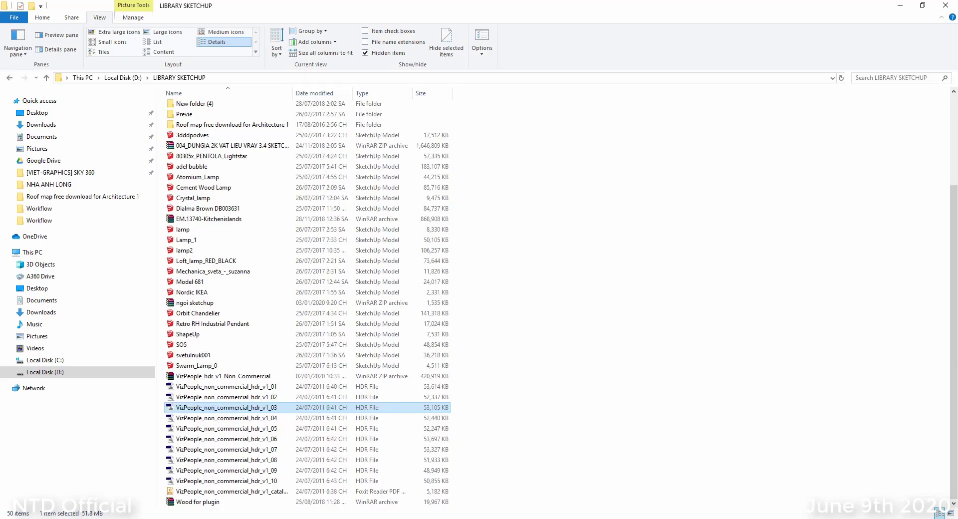
{"action": "left_click", "coordinate": [256, 387]}
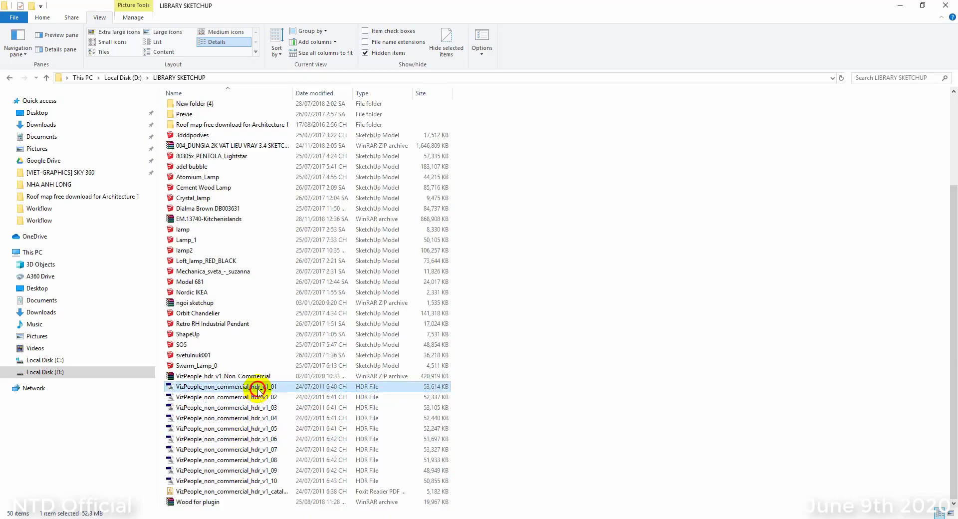
{"action": "left_click", "coordinate": [287, 412], "text": "shift"}
{"action": "left_click_drag", "start_coordinate": [272, 406], "coordinate": [375, 322]}
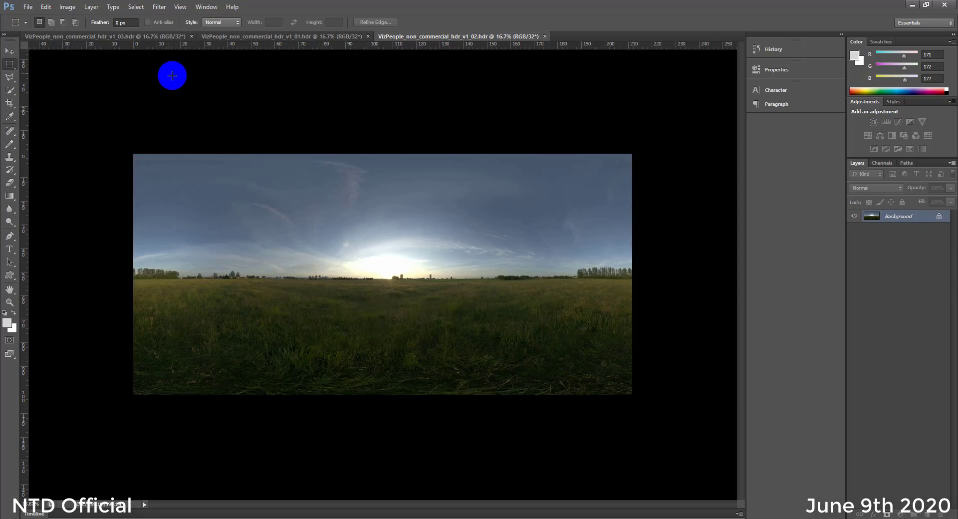
Step: Compare the skies of the three opened VizPeople HDR images
{"action": "left_click", "coordinate": [125, 37]}
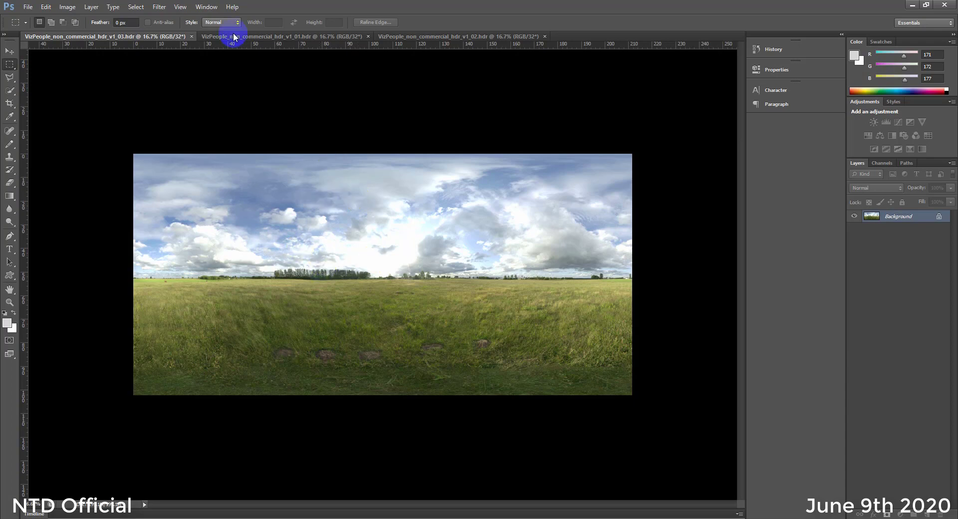
{"action": "left_click", "coordinate": [251, 37]}
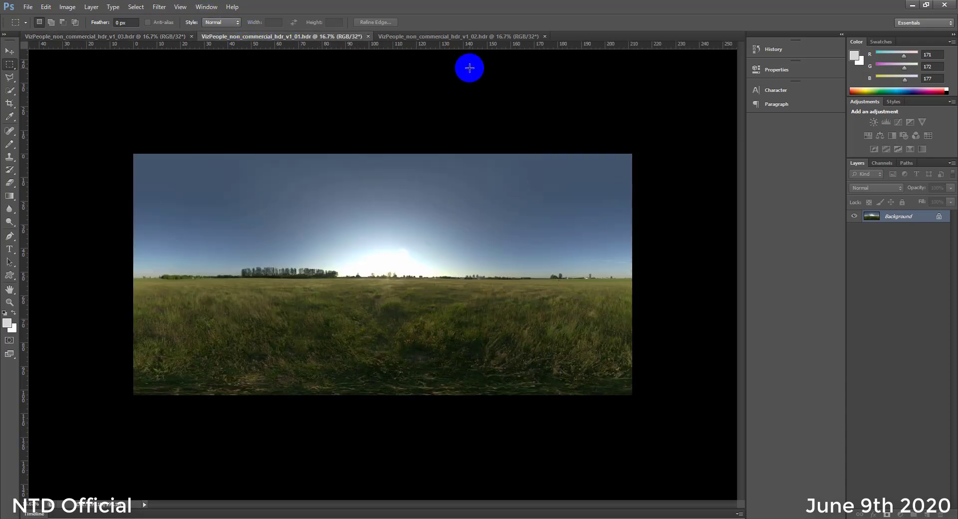
{"action": "left_click", "coordinate": [432, 36]}
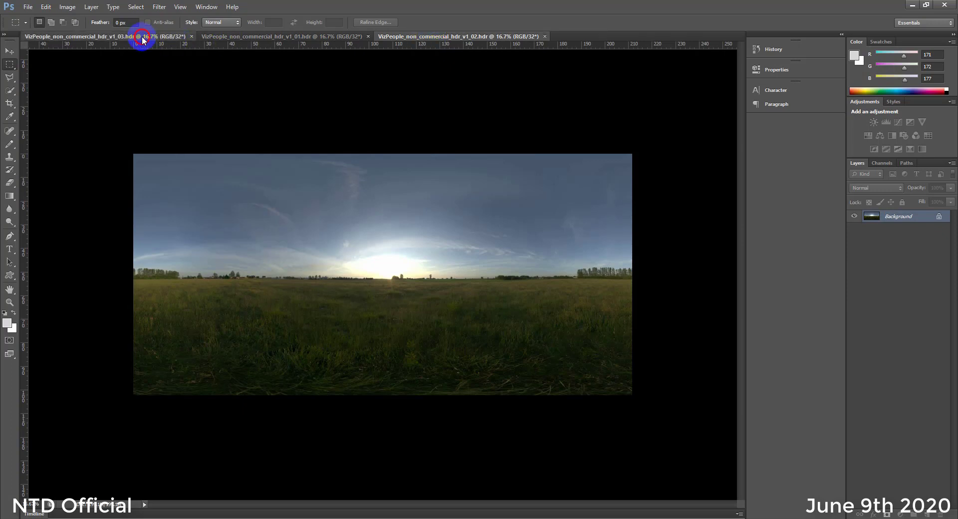
{"action": "left_click", "coordinate": [123, 36]}
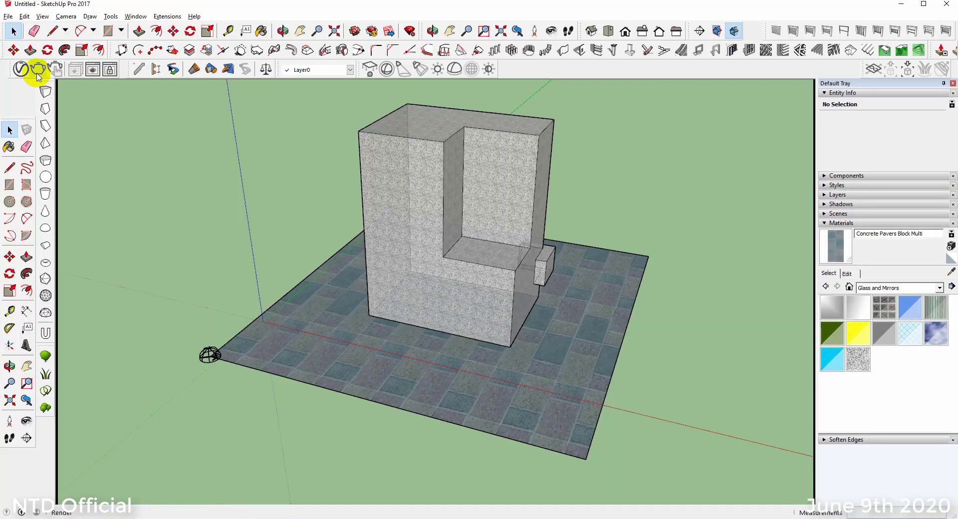
Step: Switch back to SketchUp and leave the SunLight disabled in the V-Ray Asset Editor
{"action": "left_click", "coordinate": [20, 70]}
{"action": "left_click", "coordinate": [59, 162]}
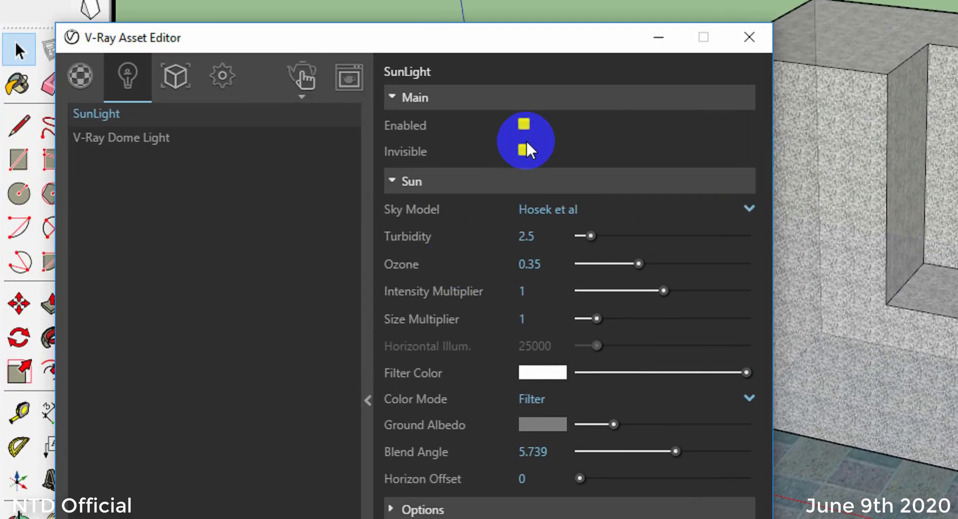
{"action": "left_click", "coordinate": [528, 131]}
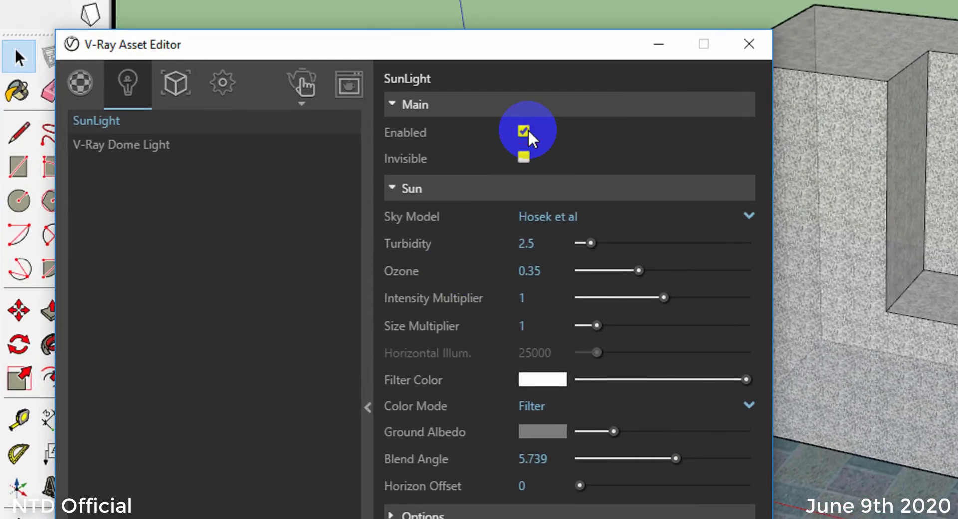
{"action": "left_click", "coordinate": [528, 130]}
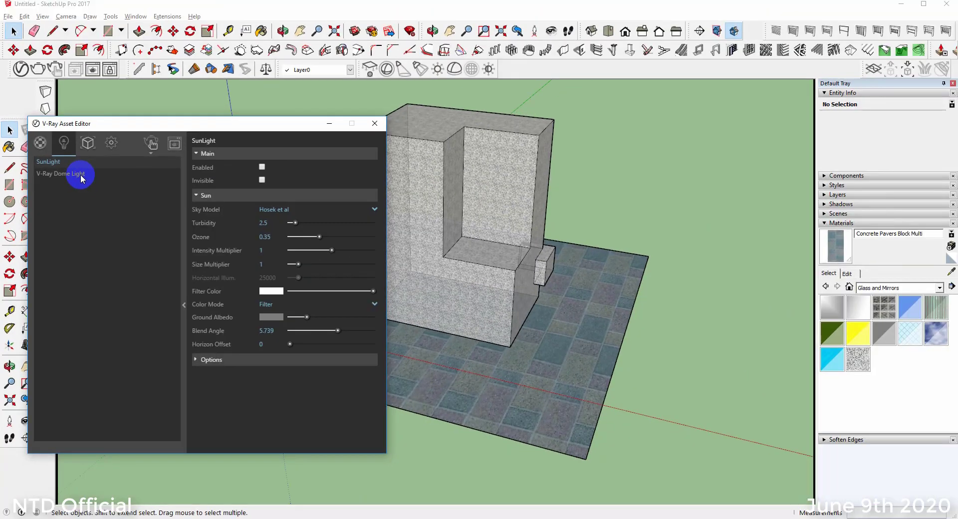
Step: Open the HDRI bitmap texture settings of the V-Ray Dome Light
{"action": "left_click", "coordinate": [160, 152]}
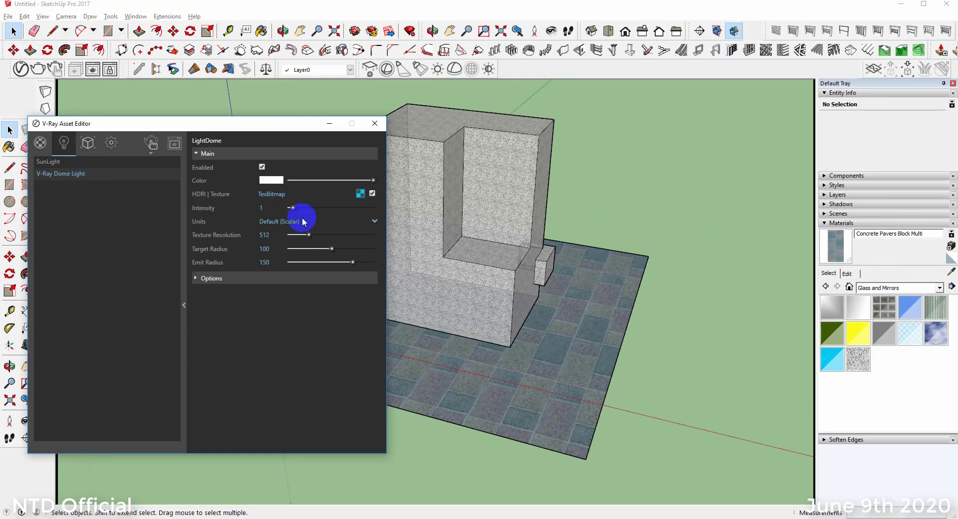
{"action": "left_click_drag", "start_coordinate": [287, 123], "coordinate": [473, 105]}
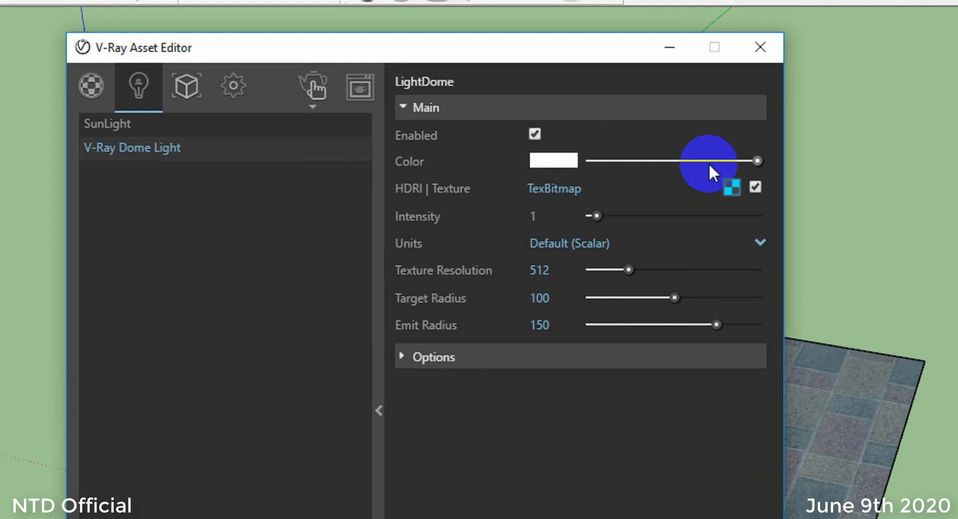
{"action": "left_click", "coordinate": [732, 188]}
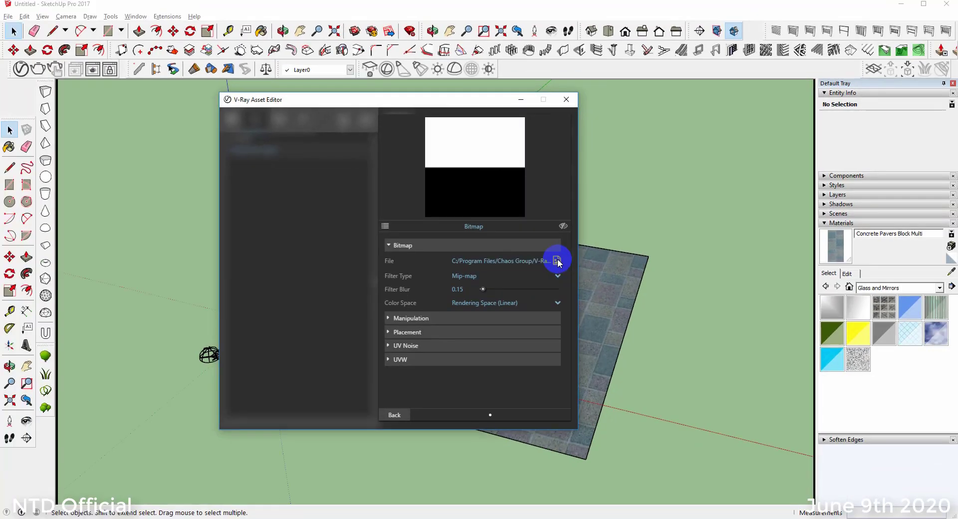
Step: Load VizPeople_non_commercial_hdr_v1_03 from the LIBRARY SKETCHUP folder on drive D as the dome light's bitmap file
{"action": "left_click", "coordinate": [741, 369]}
{"action": "scroll", "coordinate": [325, 257], "scroll_direction": "down", "scroll_amount": 3}
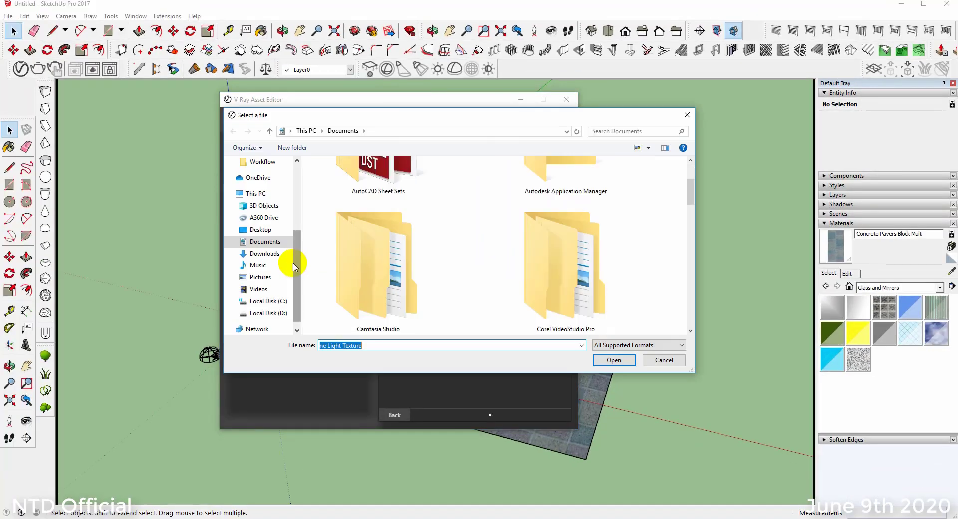
{"action": "left_click", "coordinate": [274, 313]}
{"action": "scroll", "coordinate": [370, 285], "scroll_direction": "down", "scroll_amount": 4}
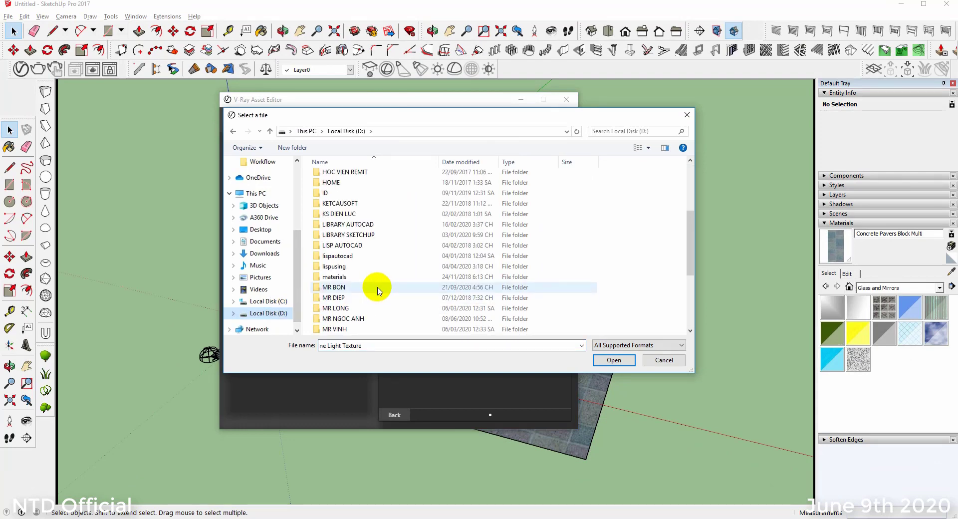
{"action": "left_click", "coordinate": [367, 234]}
{"action": "double_click", "coordinate": [366, 234]}
{"action": "scroll", "coordinate": [364, 239], "scroll_direction": "down", "scroll_amount": 3}
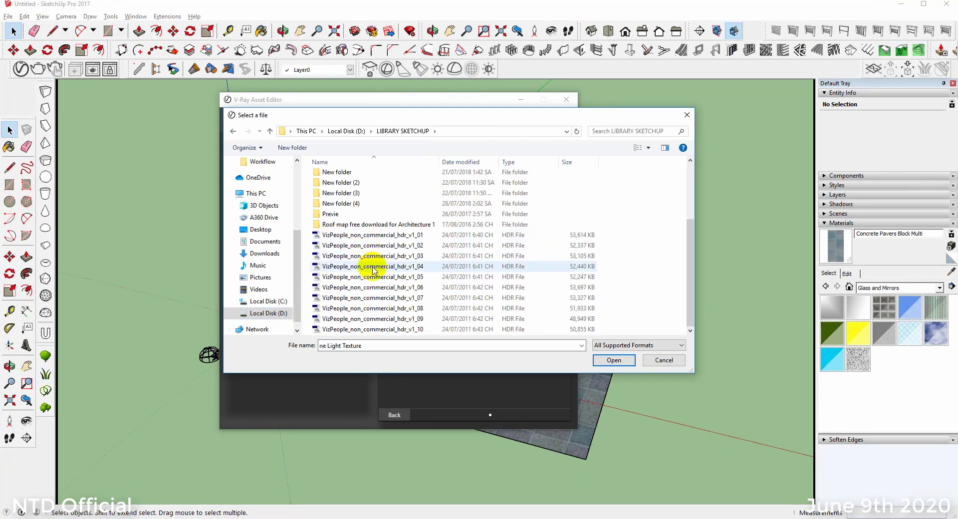
{"action": "left_click", "coordinate": [412, 256]}
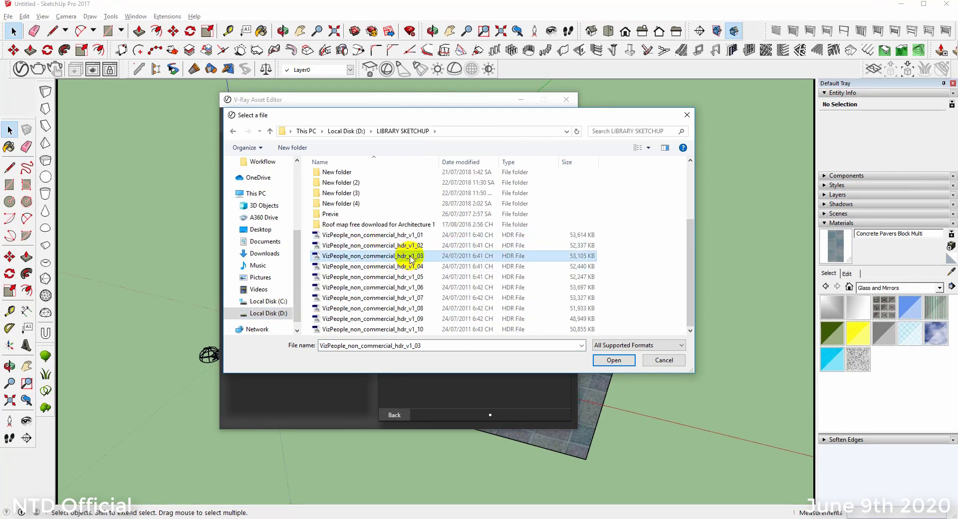
{"action": "left_click", "coordinate": [614, 358]}
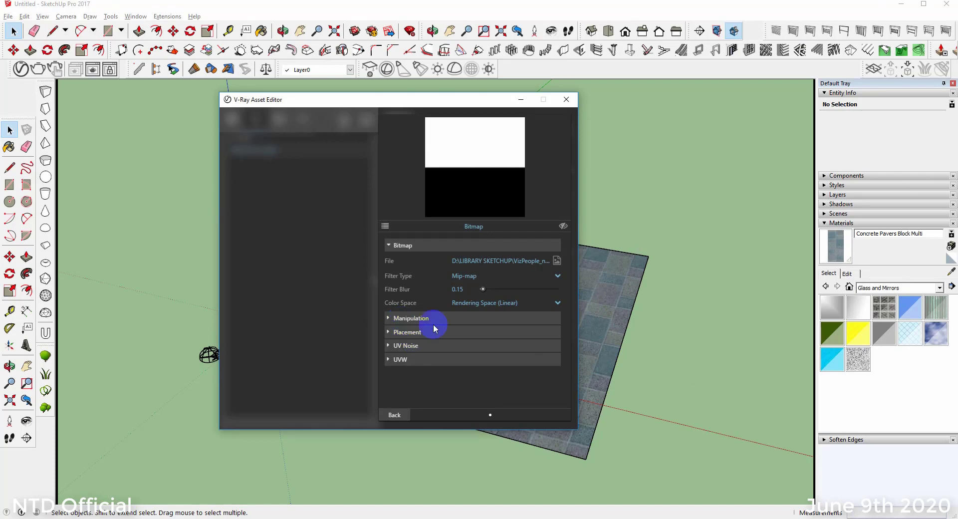
Step: Keep the bitmap's UVW mapping type at Spherical and return to the dome light settings
{"action": "left_click", "coordinate": [412, 359]}
{"action": "scroll", "coordinate": [485, 371], "scroll_direction": "down", "scroll_amount": 2}
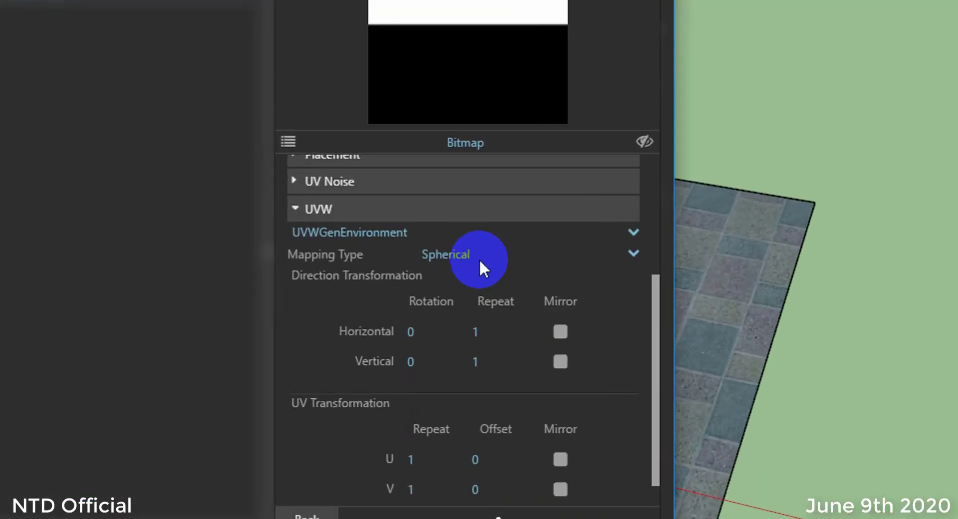
{"action": "left_click", "coordinate": [483, 255]}
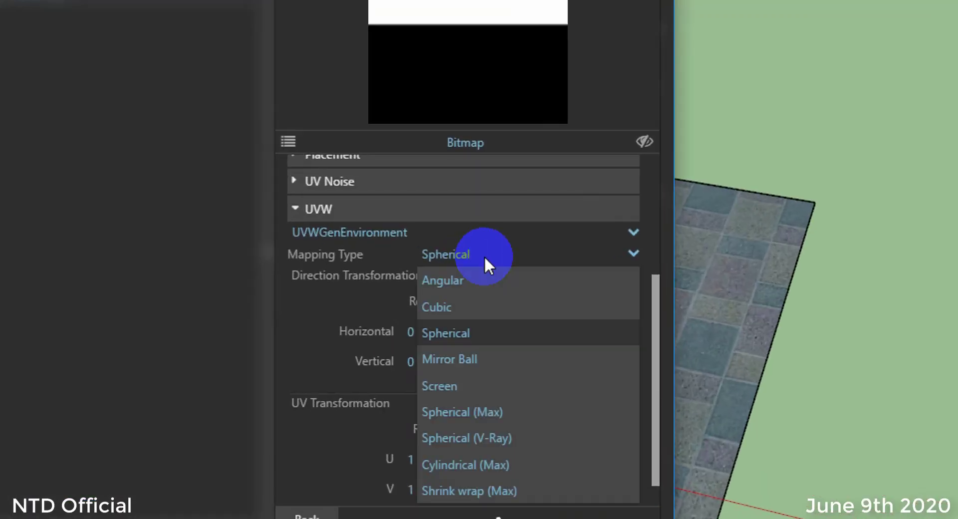
{"action": "left_click", "coordinate": [483, 333]}
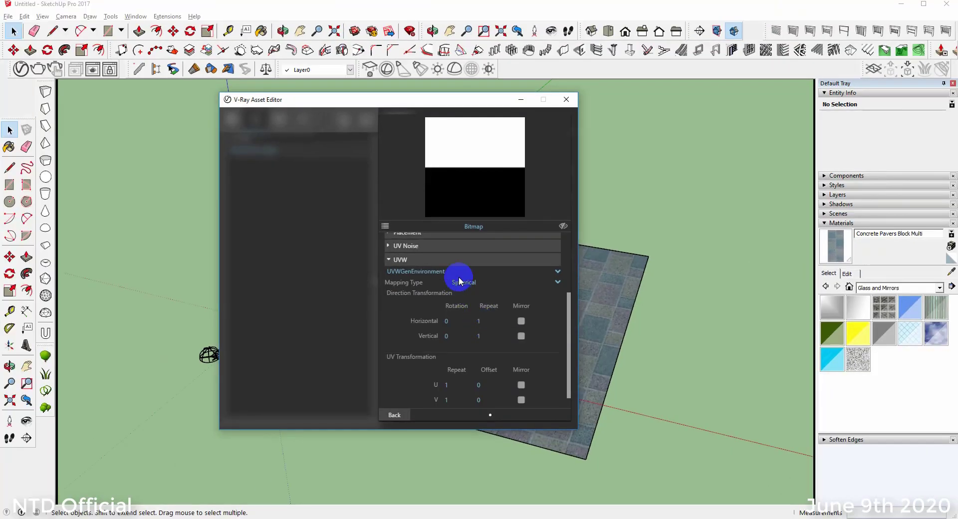
{"action": "left_click", "coordinate": [392, 260]}
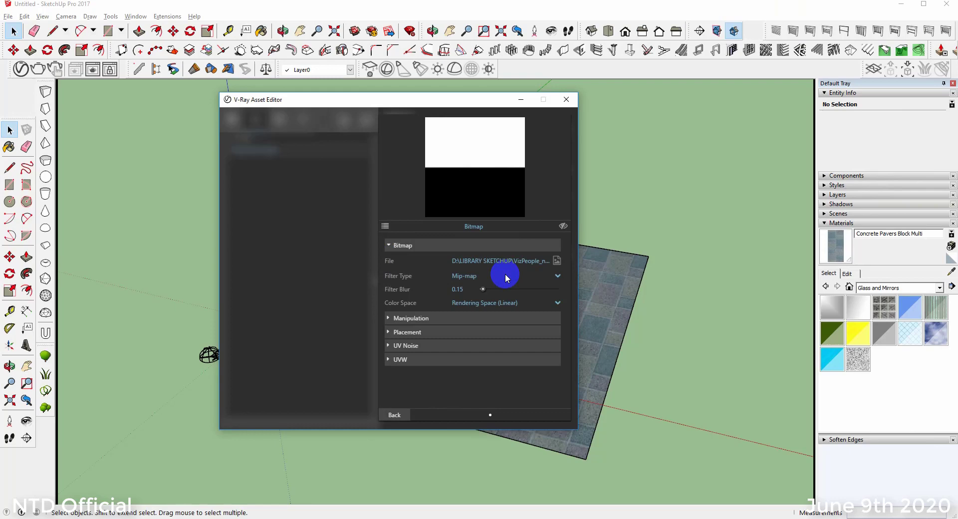
{"action": "left_click", "coordinate": [399, 414]}
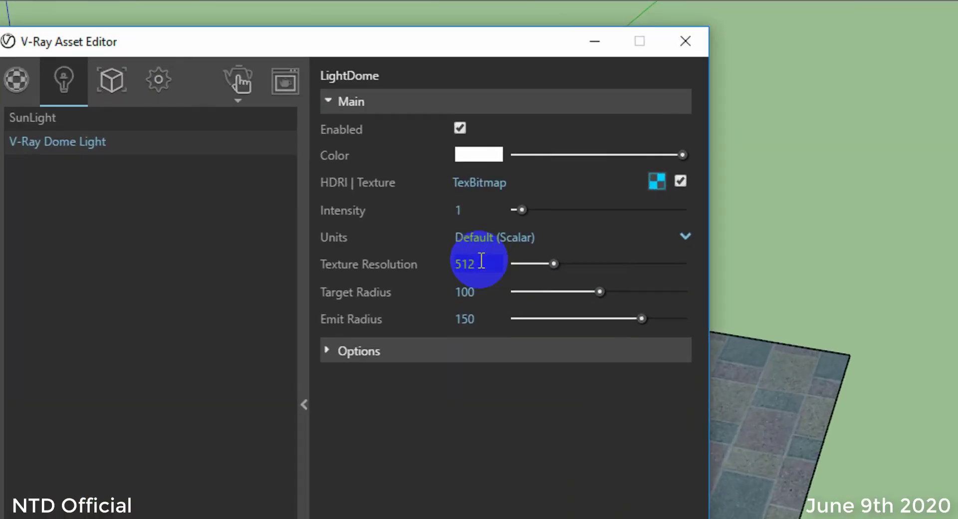
Step: Set the dome light's texture resolution to 2400 and its intensity to 80
{"action": "double_click", "coordinate": [472, 261]}
{"action": "type", "text": "2"}
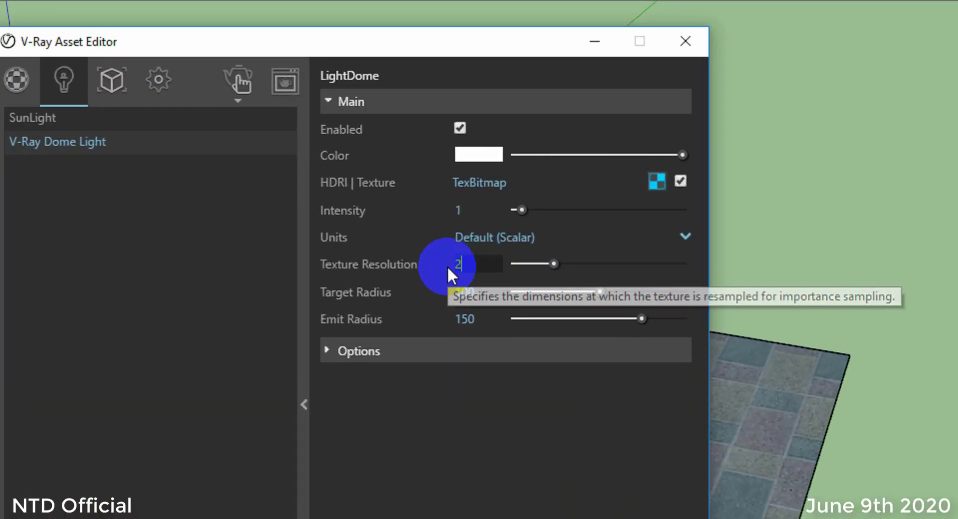
{"action": "type", "text": "400"}
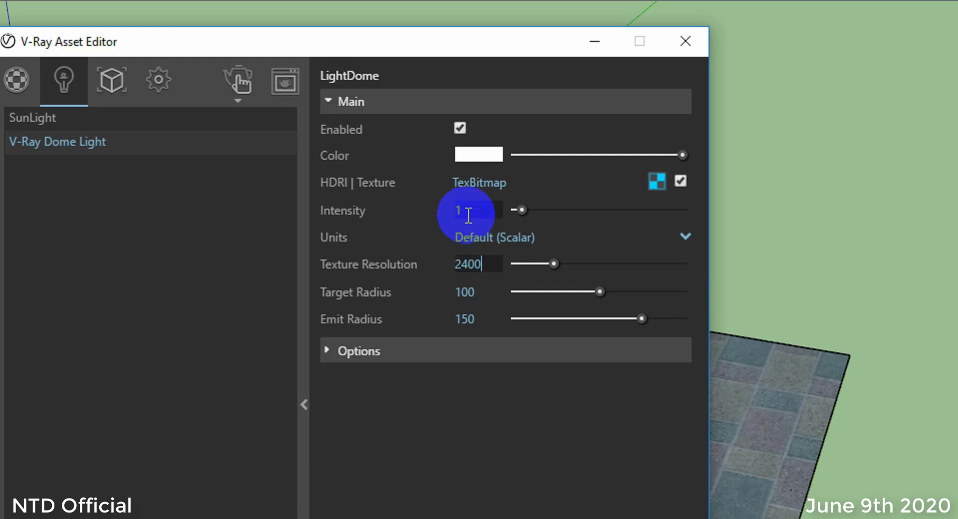
{"action": "left_click", "coordinate": [468, 214]}
{"action": "double_click", "coordinate": [449, 212]}
{"action": "type", "text": "8"}
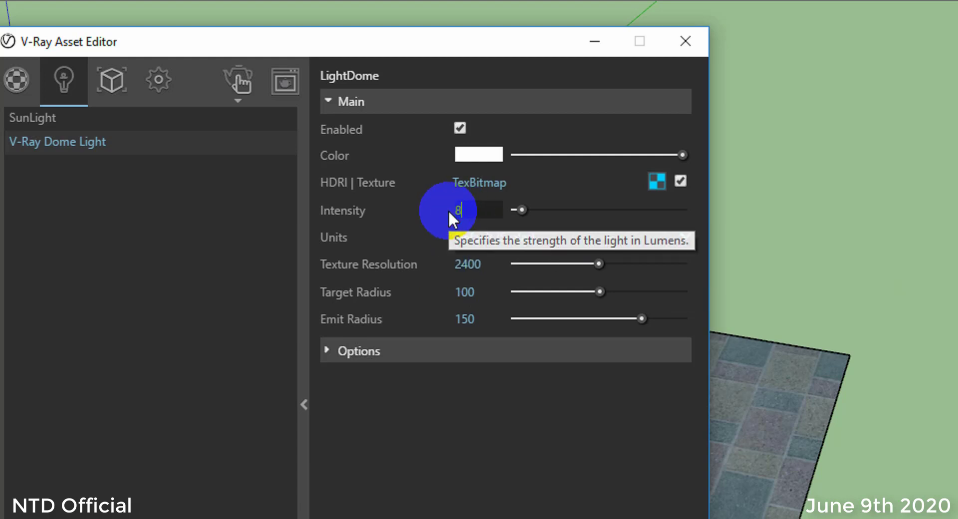
{"action": "type", "text": "0"}
{"action": "key", "text": "Return"}
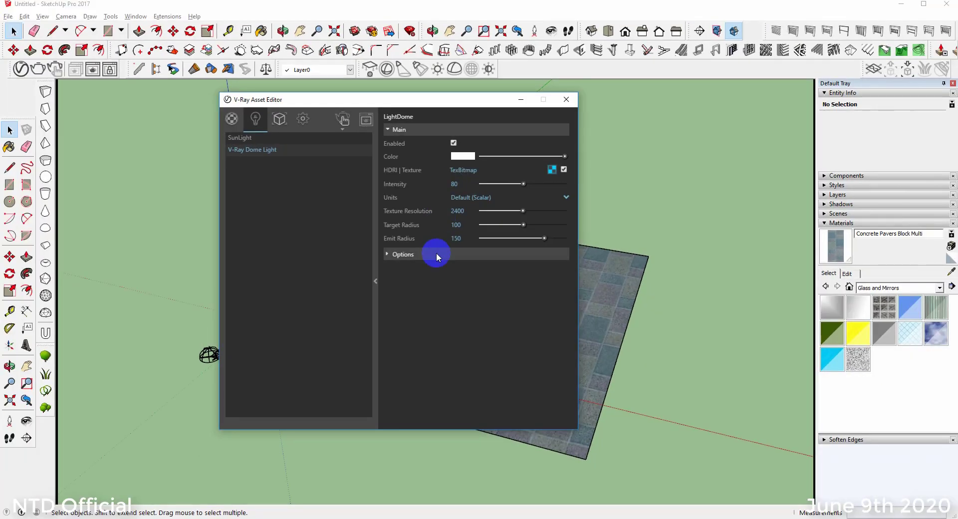
Step: Enable the Spherical and Lock dome light options for the V-Ray Dome Light
{"action": "left_click", "coordinate": [425, 356]}
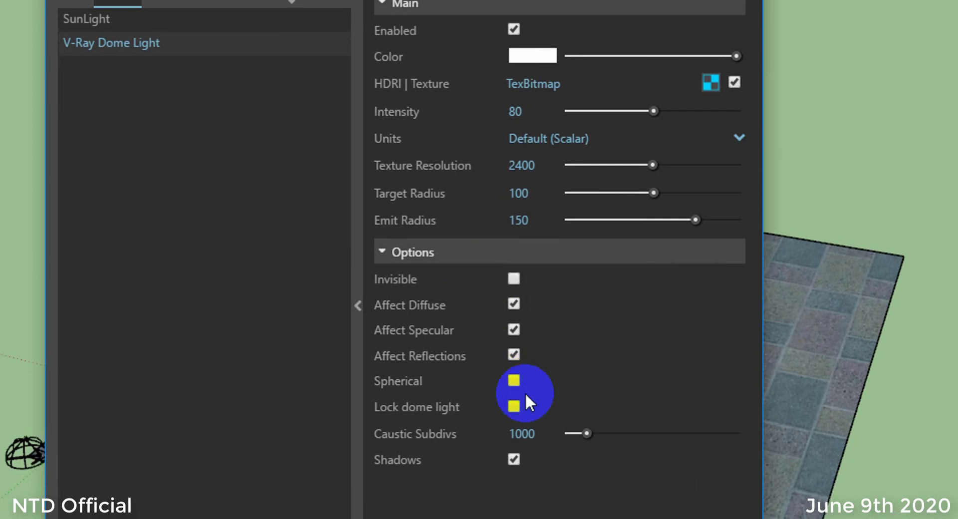
{"action": "left_click", "coordinate": [454, 332]}
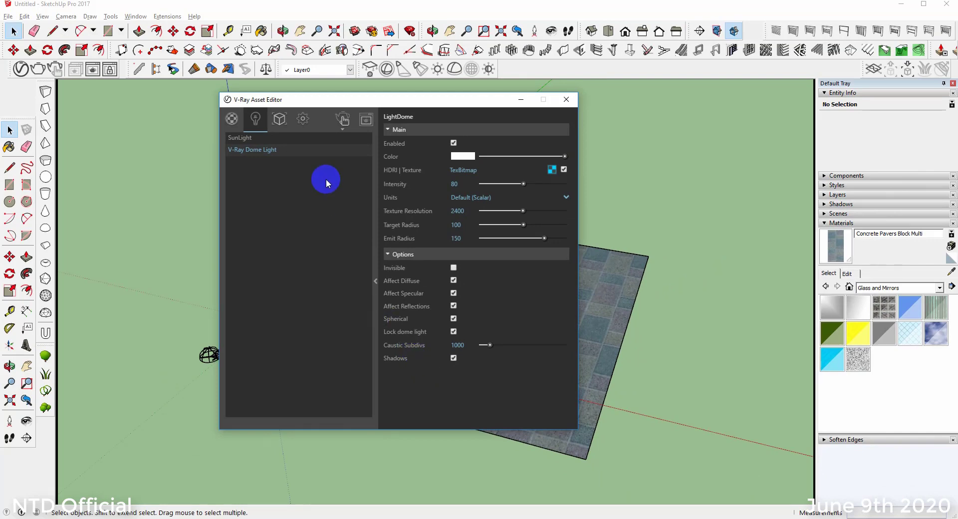
Step: Run an interactive V-Ray render to check the dome lighting, and close the frame buffer and Asset Editor
{"action": "left_click", "coordinate": [342, 128]}
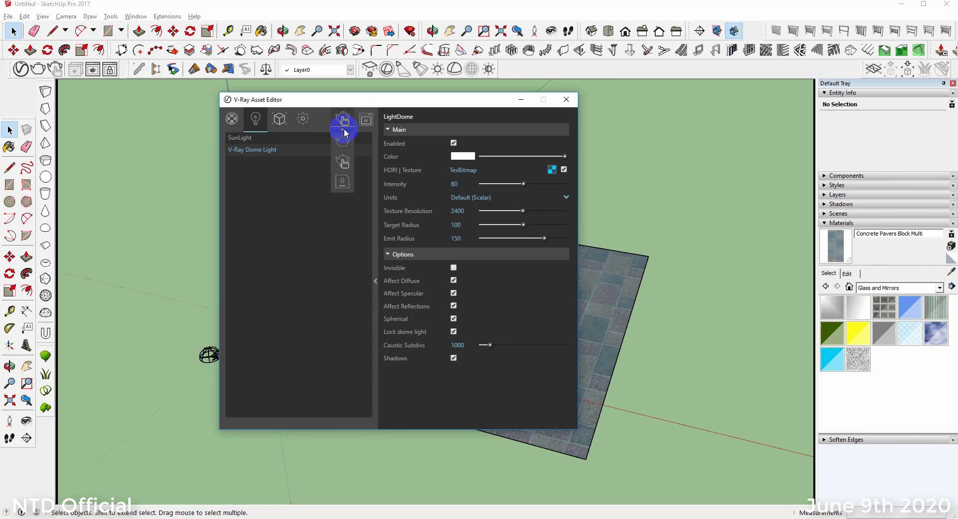
{"action": "left_click", "coordinate": [344, 163]}
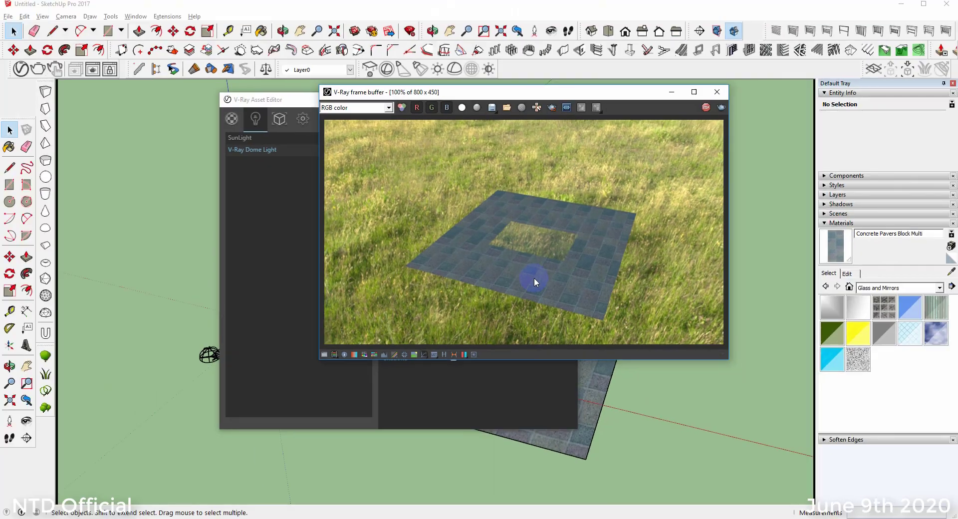
{"action": "left_click", "coordinate": [721, 94]}
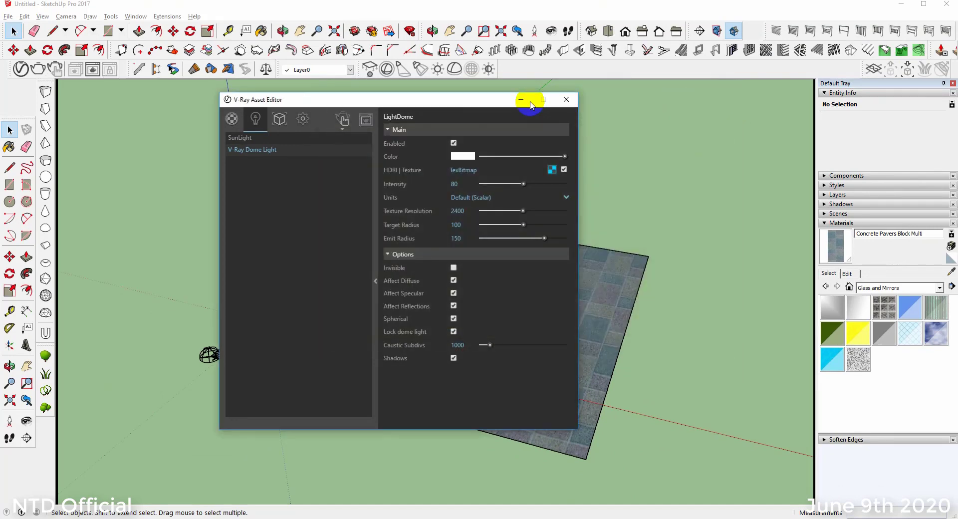
{"action": "left_click", "coordinate": [571, 99]}
Step: Paint the building group with the Brick Colored Blue material from the Brick, Cladding and Siding collection
{"action": "left_click", "coordinate": [524, 171]}
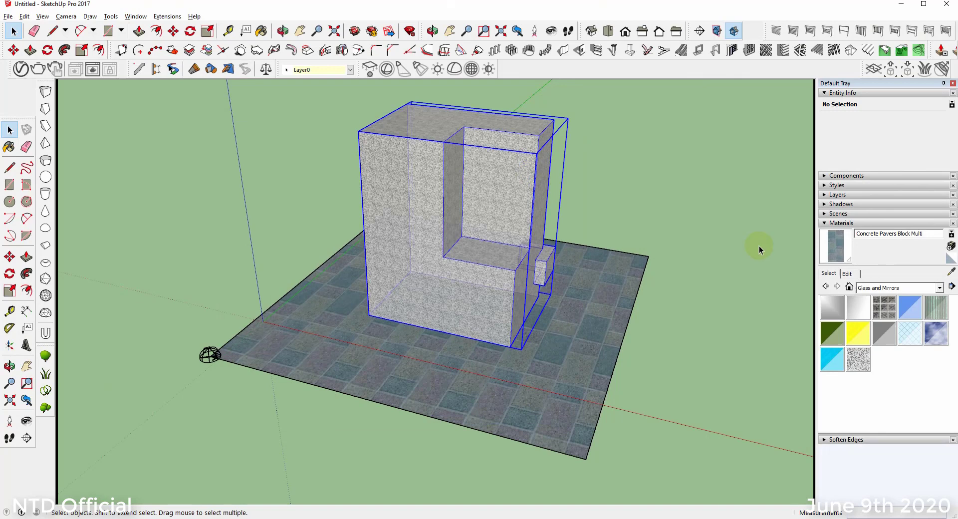
{"action": "left_click", "coordinate": [913, 288]}
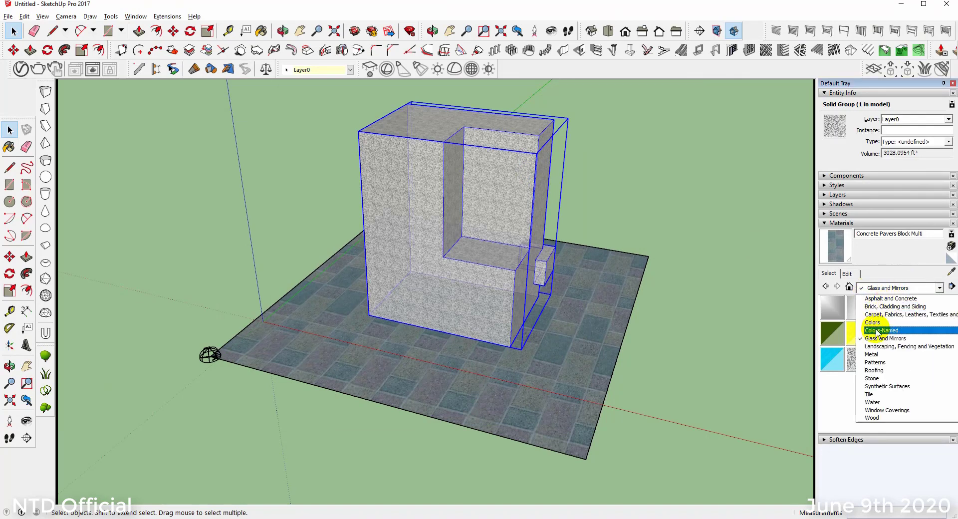
{"action": "left_click", "coordinate": [877, 306]}
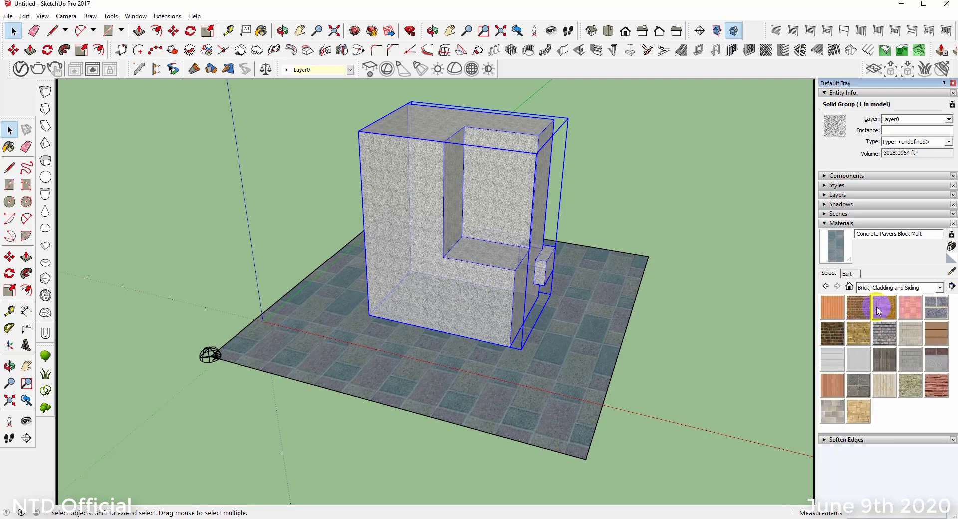
{"action": "left_click", "coordinate": [937, 308]}
{"action": "left_click", "coordinate": [511, 206]}
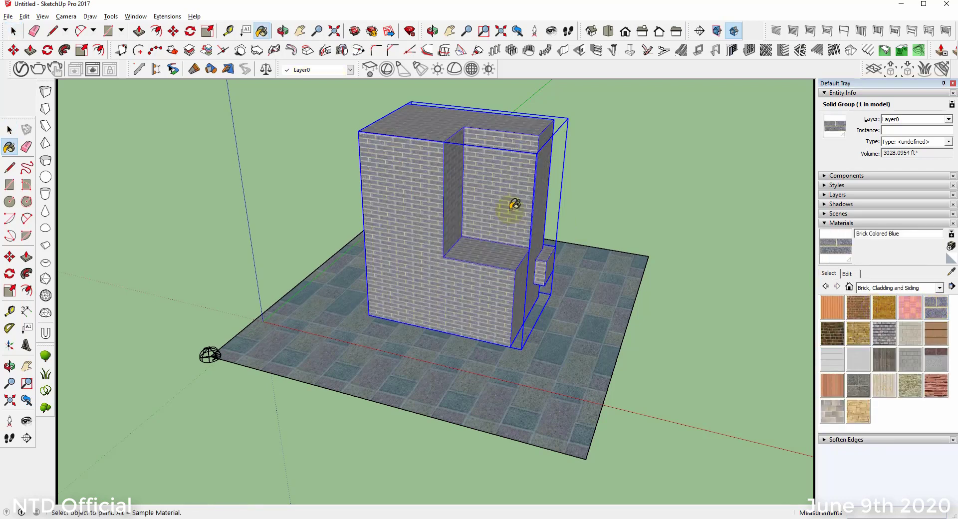
{"action": "key", "text": "space"}
{"action": "left_click", "coordinate": [652, 168]}
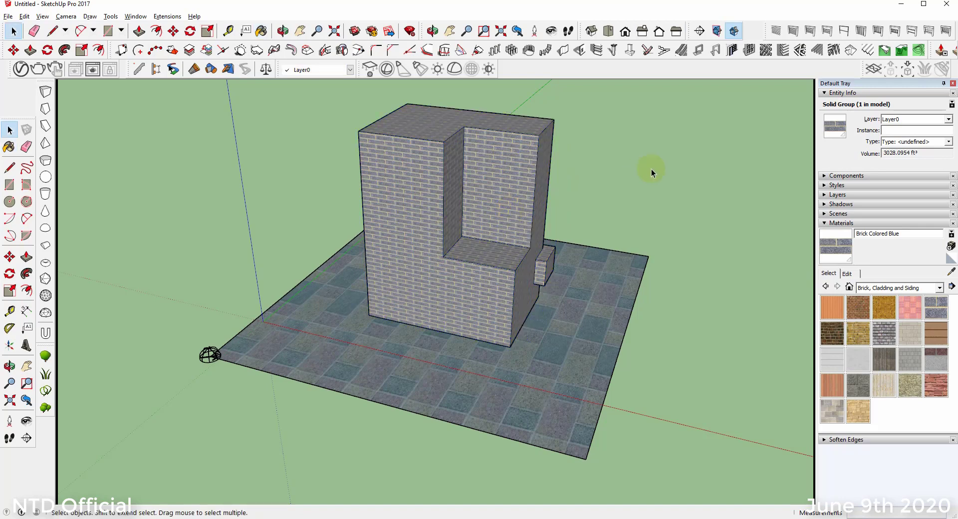
Step: Run an interactive V-Ray render of the brick building and orbit the model to compare it against the HDR background
{"action": "left_click", "coordinate": [19, 69]}
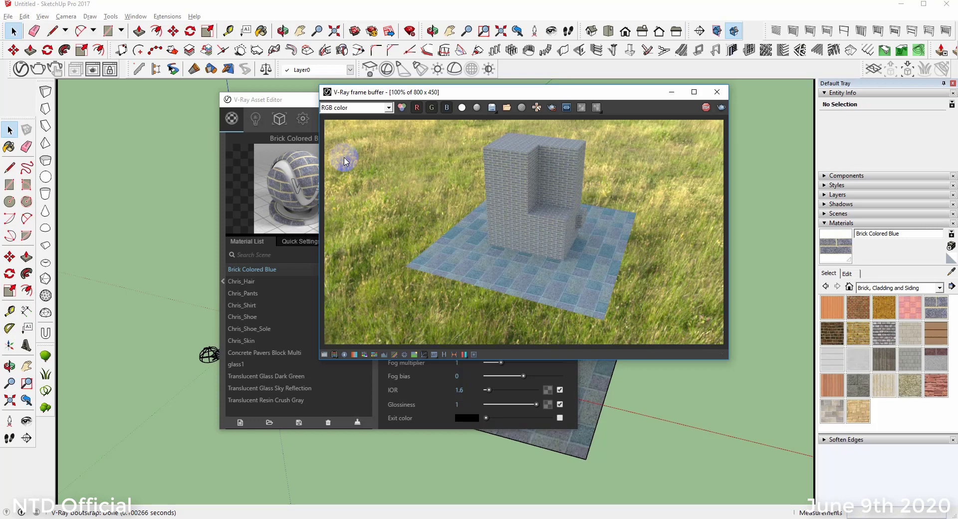
{"action": "scroll", "coordinate": [565, 289], "scroll_direction": "down", "scroll_amount": 1}
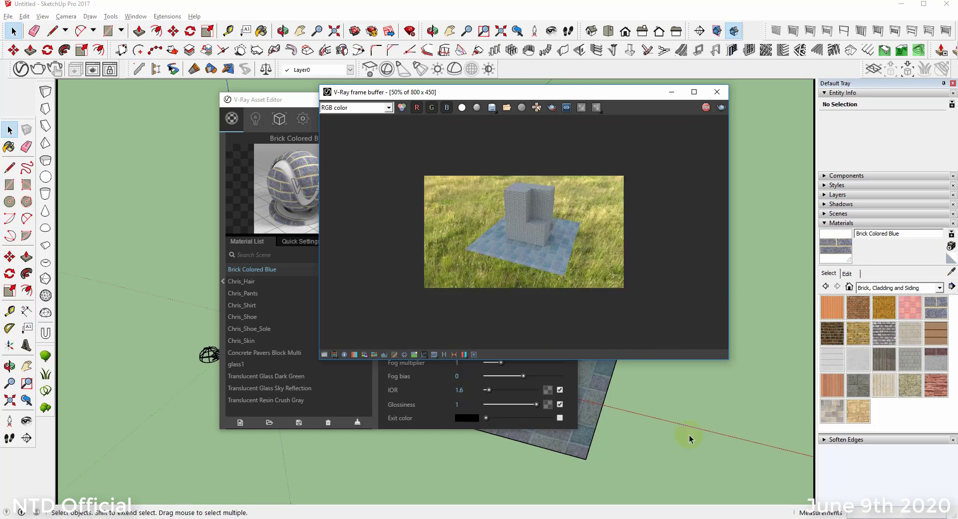
{"action": "left_click", "coordinate": [721, 389]}
{"action": "mouse_move", "coordinate": [726, 394]}
{"action": "middle_mouse_down"}
{"action": "mouse_move", "coordinate": [725, 371]}
{"action": "mouse_move", "coordinate": [727, 410]}
{"action": "mouse_move", "coordinate": [712, 352]}
{"action": "middle_mouse_up"}
{"action": "scroll", "coordinate": [733, 405], "scroll_direction": "down", "scroll_amount": 1}
{"action": "key", "text": "space"}
{"action": "mouse_move", "coordinate": [693, 417]}
{"action": "middle_mouse_down"}
{"action": "mouse_move", "coordinate": [689, 376]}
{"action": "mouse_move", "coordinate": [695, 451]}
{"action": "middle_mouse_up"}
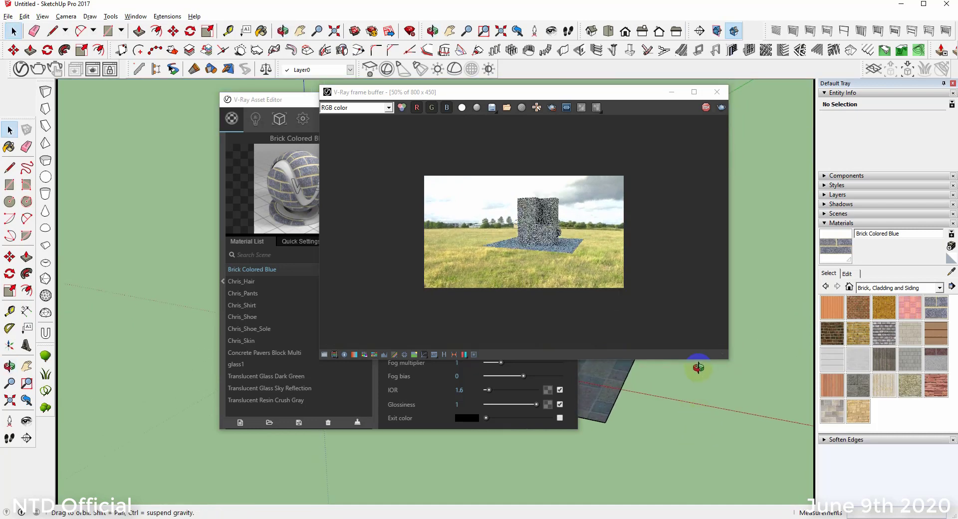
{"action": "middle_click_drag", "start_coordinate": [698, 368], "coordinate": [691, 404]}
Step: Examine the render at 50% and 100% zoom, render a lower view including the horizon, and close the frame buffer
{"action": "double_click", "coordinate": [554, 227]}
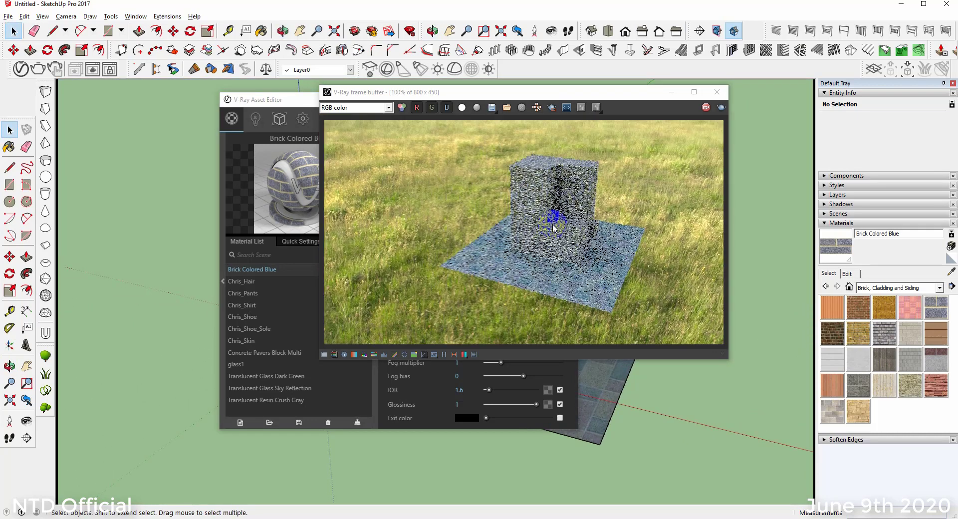
{"action": "double_click", "coordinate": [553, 228]}
{"action": "double_click", "coordinate": [553, 228]}
{"action": "double_click", "coordinate": [553, 228]}
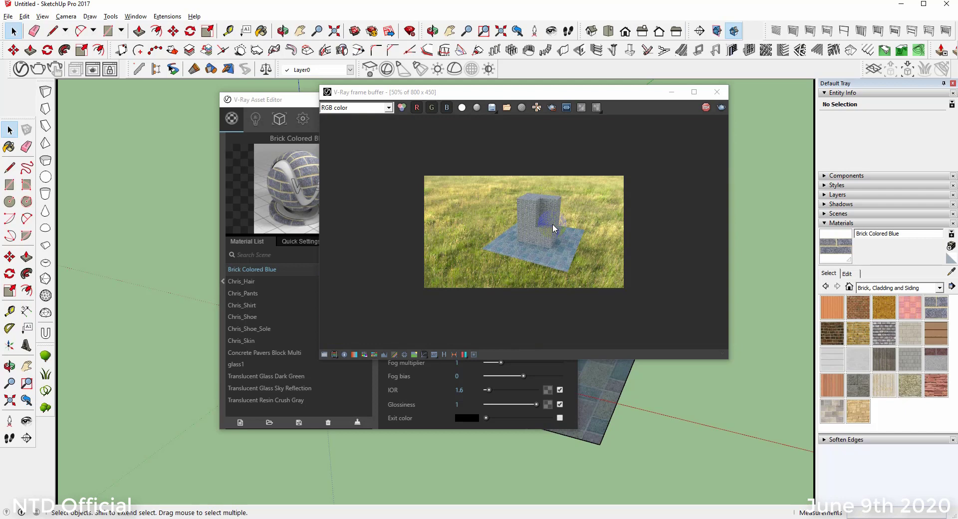
{"action": "double_click", "coordinate": [552, 228]}
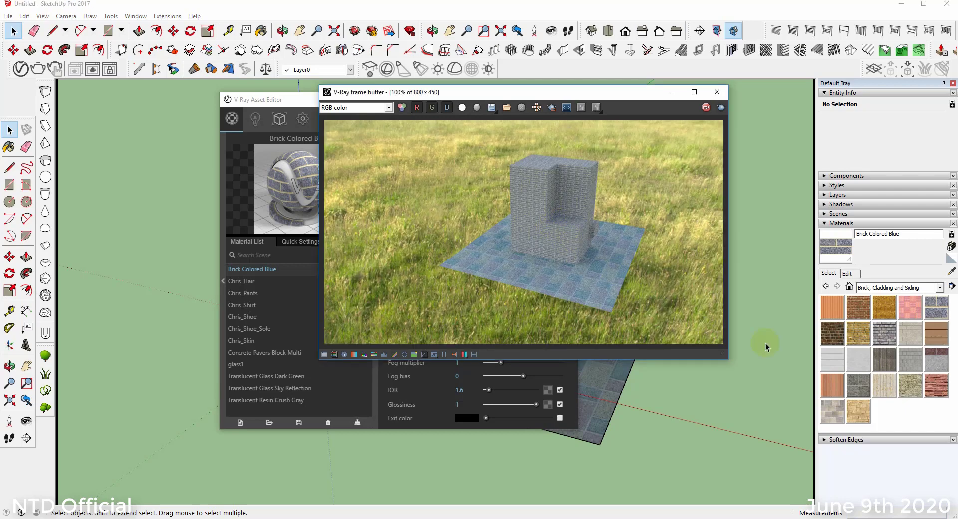
{"action": "mouse_move", "coordinate": [766, 342]}
{"action": "middle_mouse_down"}
{"action": "mouse_move", "coordinate": [781, 336]}
{"action": "mouse_move", "coordinate": [779, 318]}
{"action": "middle_mouse_up"}
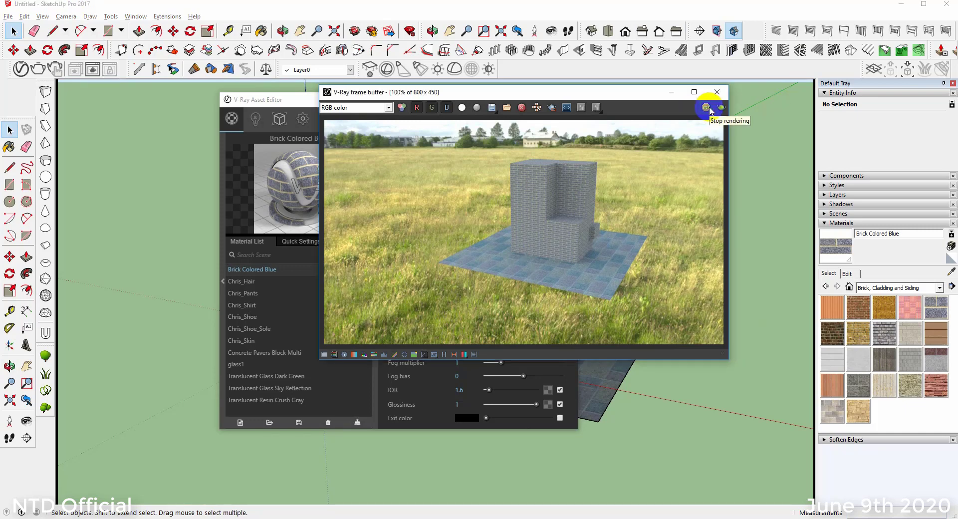
{"action": "left_click", "coordinate": [717, 92]}
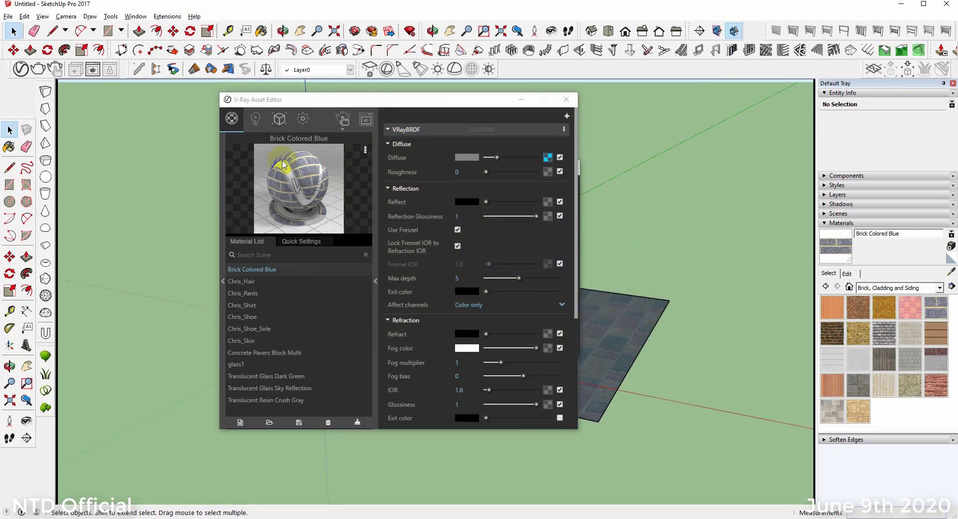
Step: Check the Enabled option of the SunLight in the V-Ray light settings
{"action": "left_click", "coordinate": [254, 120]}
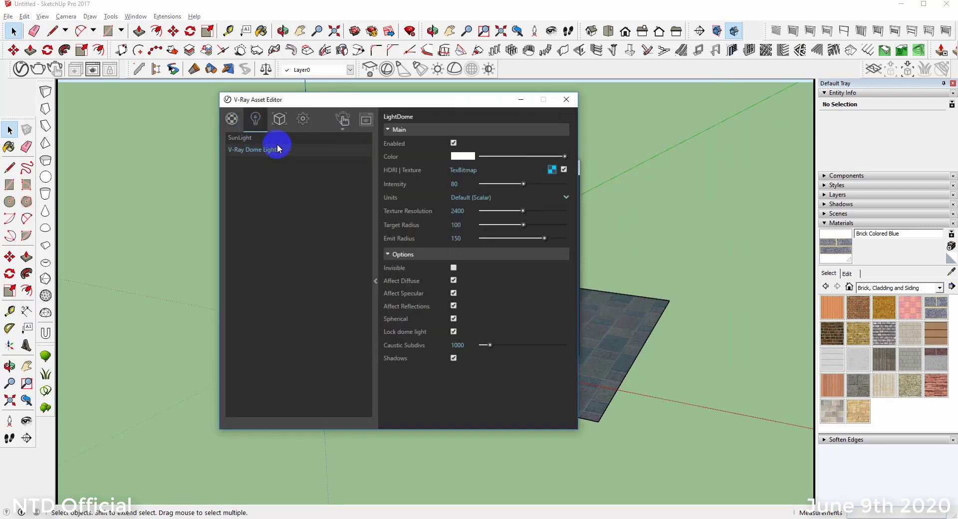
{"action": "left_click", "coordinate": [265, 139]}
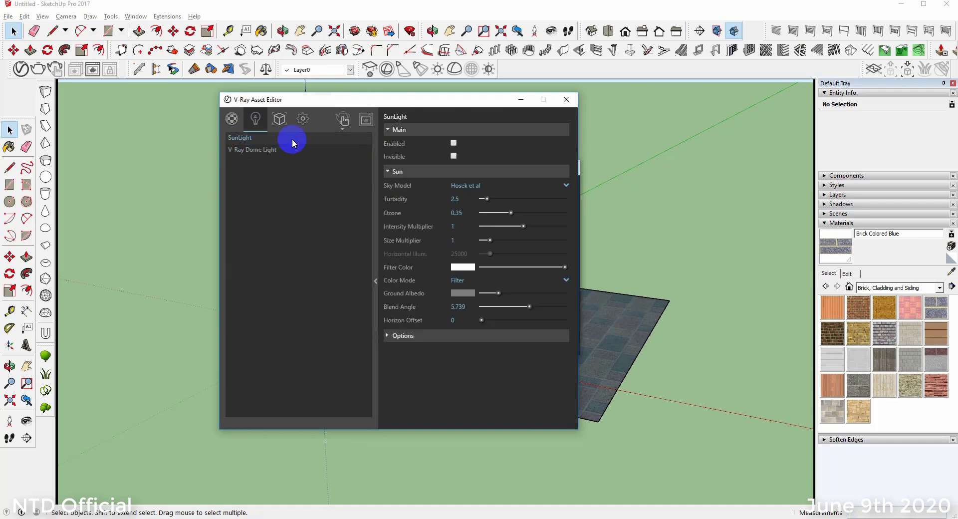
{"action": "left_click", "coordinate": [453, 143]}
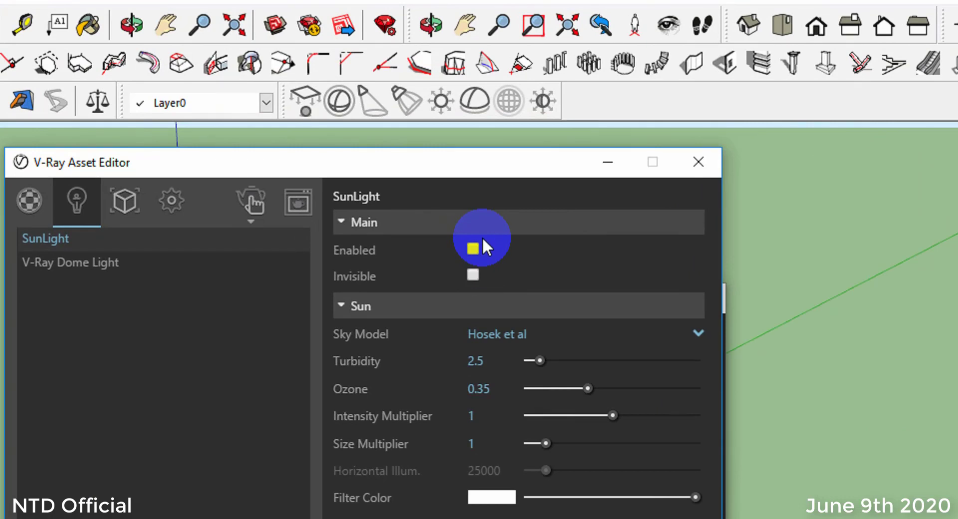
Step: Review the V-Ray Dome Light's intensity, texture resolution and HDR bitmap settings
{"action": "left_click", "coordinate": [195, 268]}
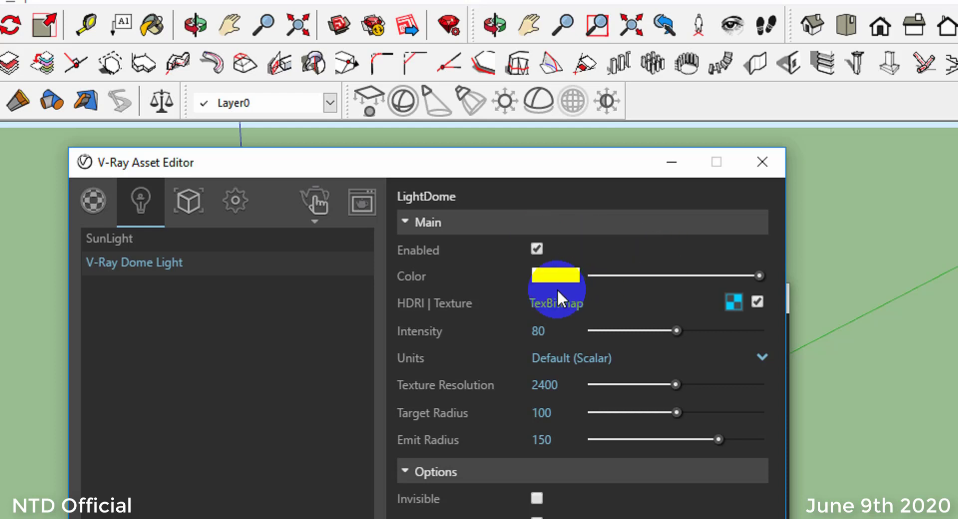
{"action": "left_click", "coordinate": [549, 329]}
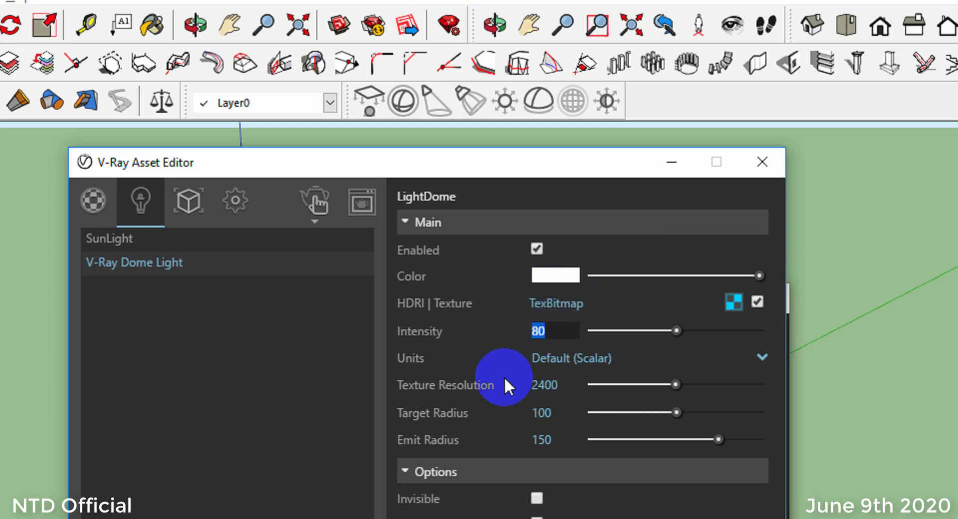
{"action": "left_click", "coordinate": [549, 384]}
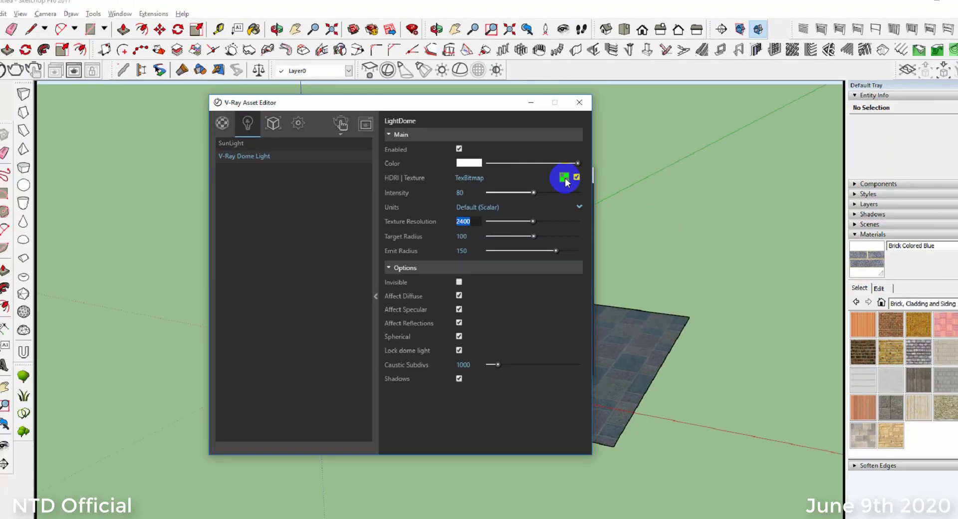
{"action": "left_click", "coordinate": [733, 287]}
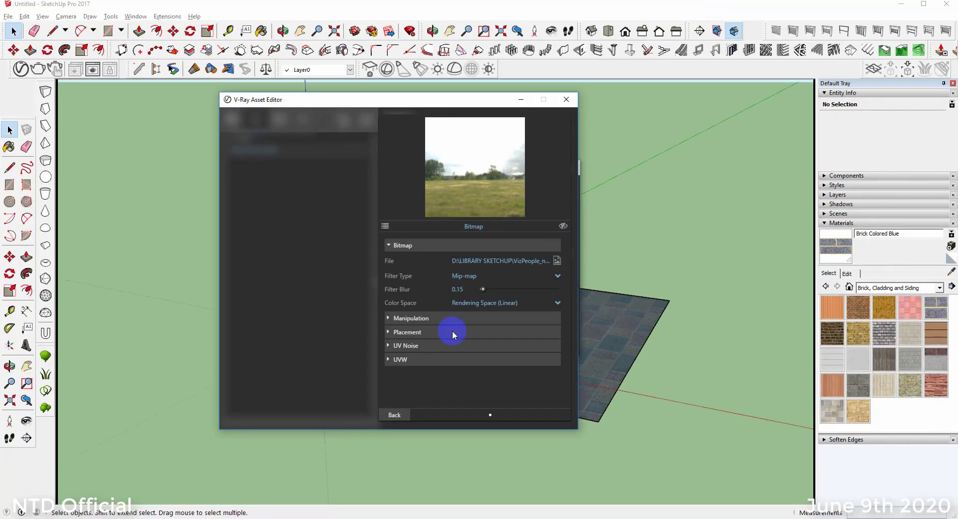
{"action": "left_click", "coordinate": [395, 415]}
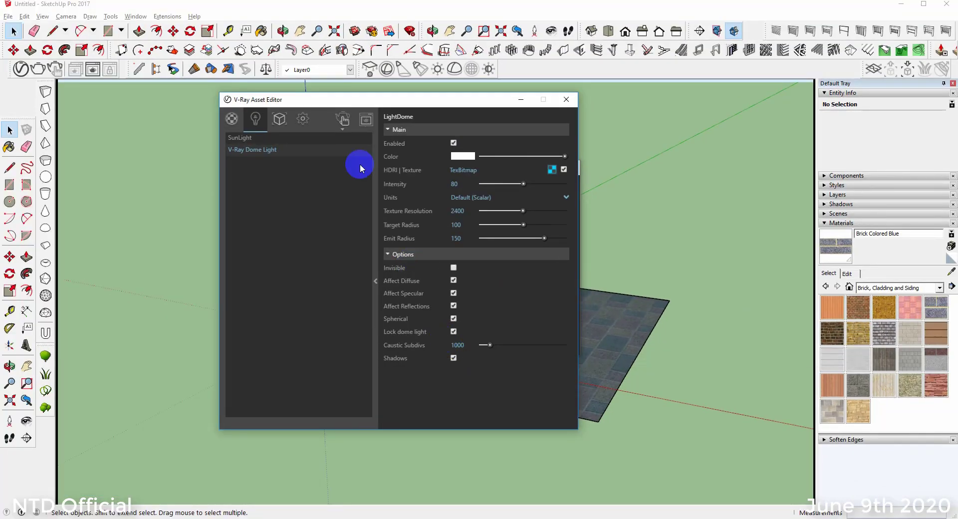
Step: Start an interactive V-Ray render of the brick building under the dome light
{"action": "left_click_drag", "start_coordinate": [344, 130], "coordinate": [344, 163]}
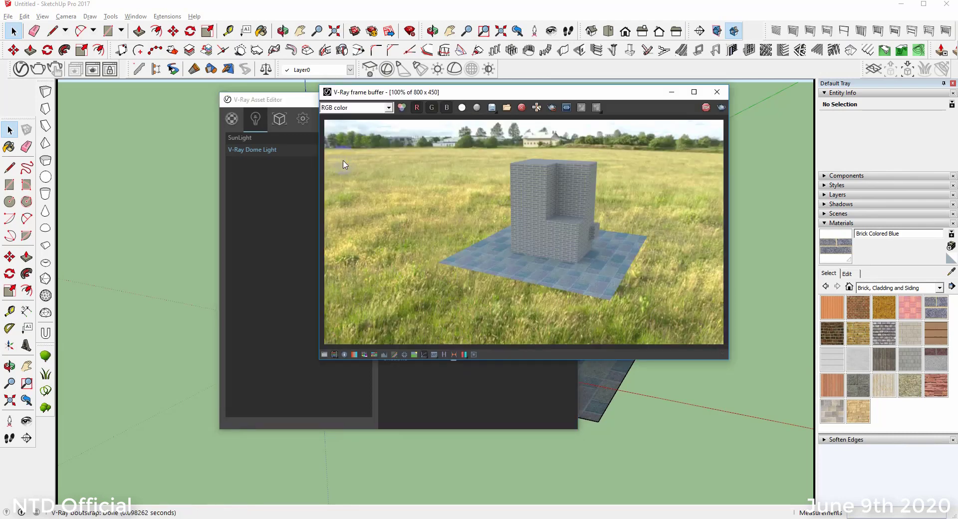